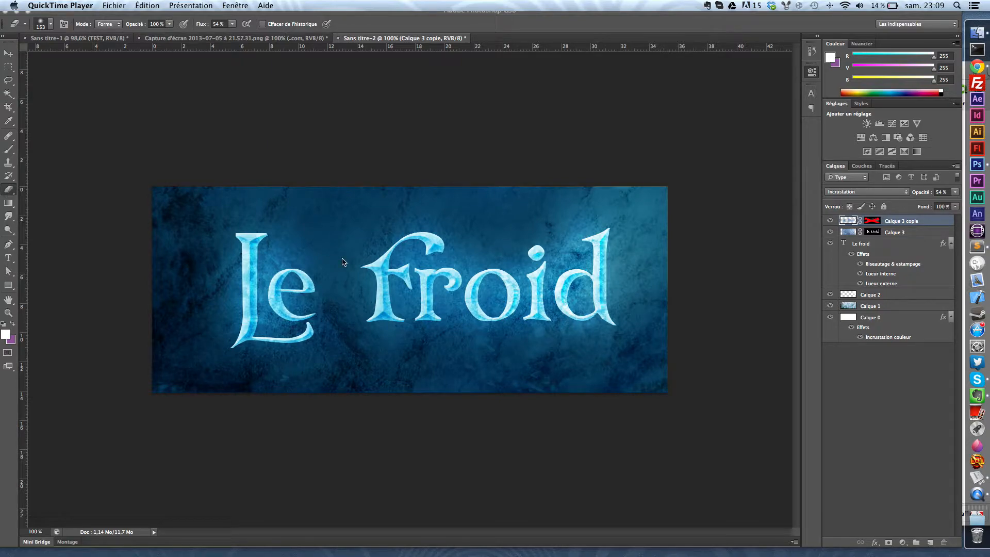
# - Delete the "Le froid" text layer and the other layers from Calque 3 copie down to Calque 2
pyautogui.click(253, 271)
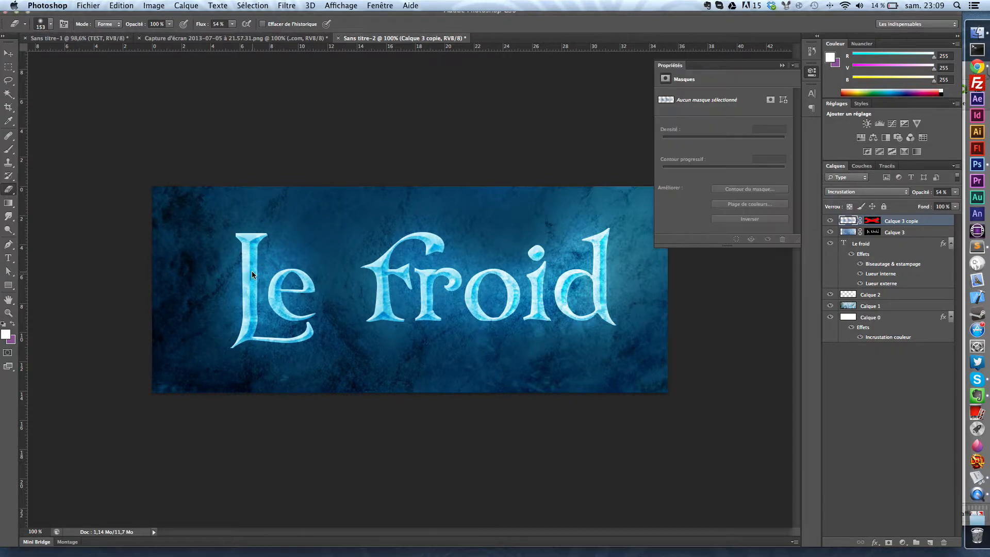
pyautogui.click(783, 65)
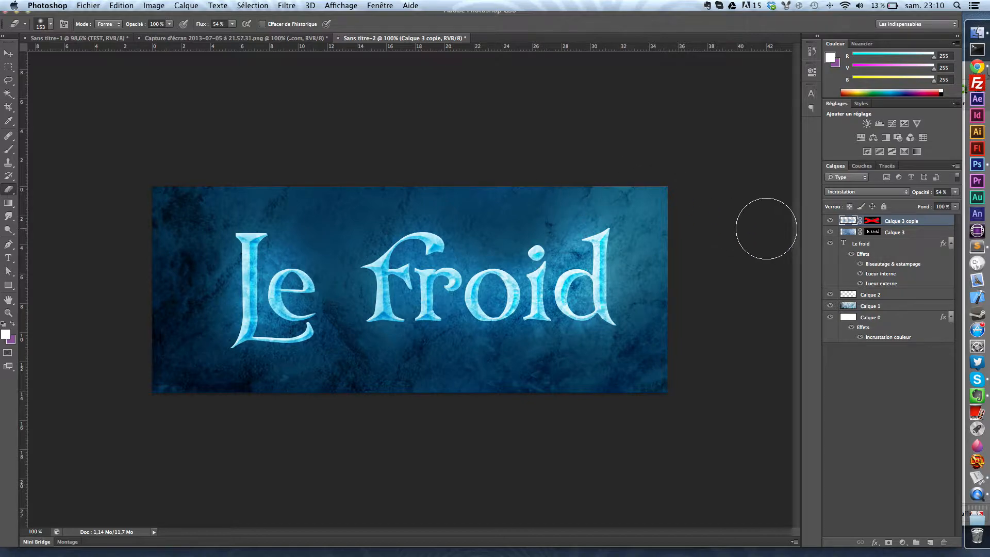
pyautogui.click(890, 297)
pyautogui.click(906, 221)
pyautogui.click(907, 294)
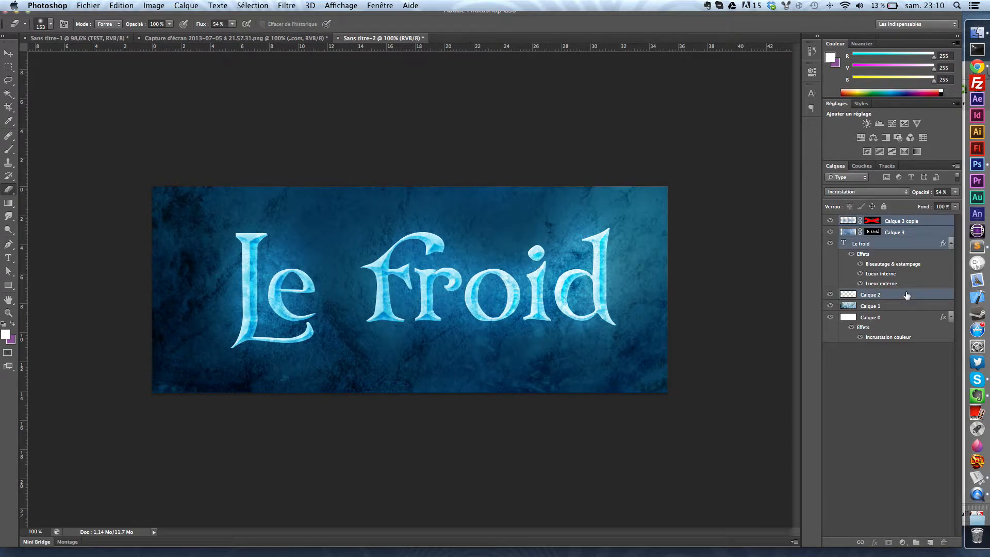
pyautogui.press('Delete')
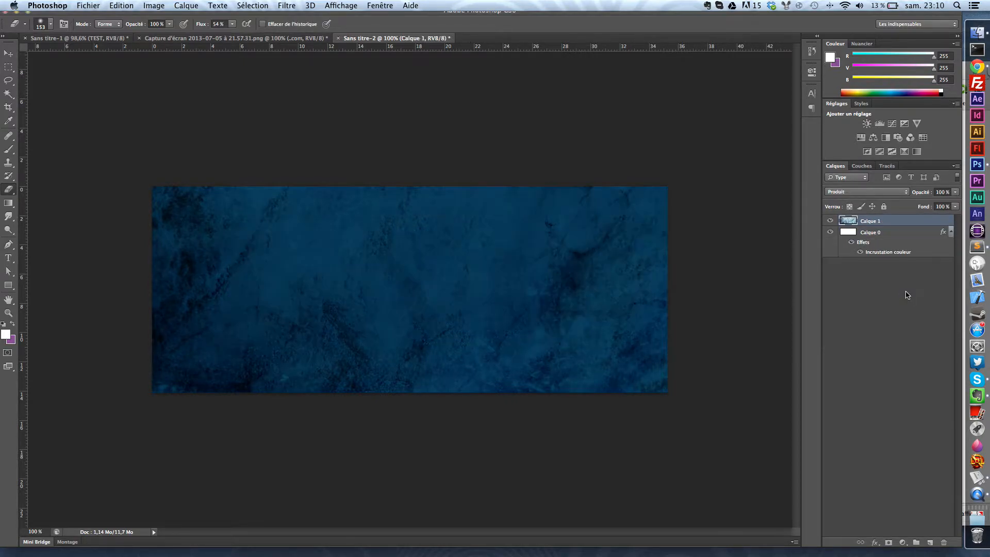
# - Add the text "Le froid" in a text frame spanning most of the banner and centre it on the background
pyautogui.press('t')
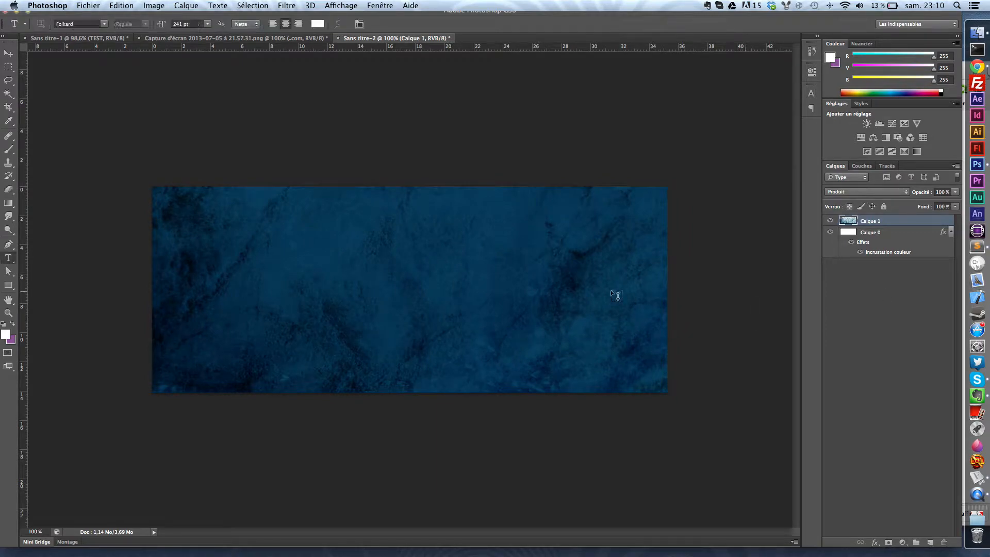
pyautogui.moveTo(253, 232); pyautogui.dragTo(659, 349)
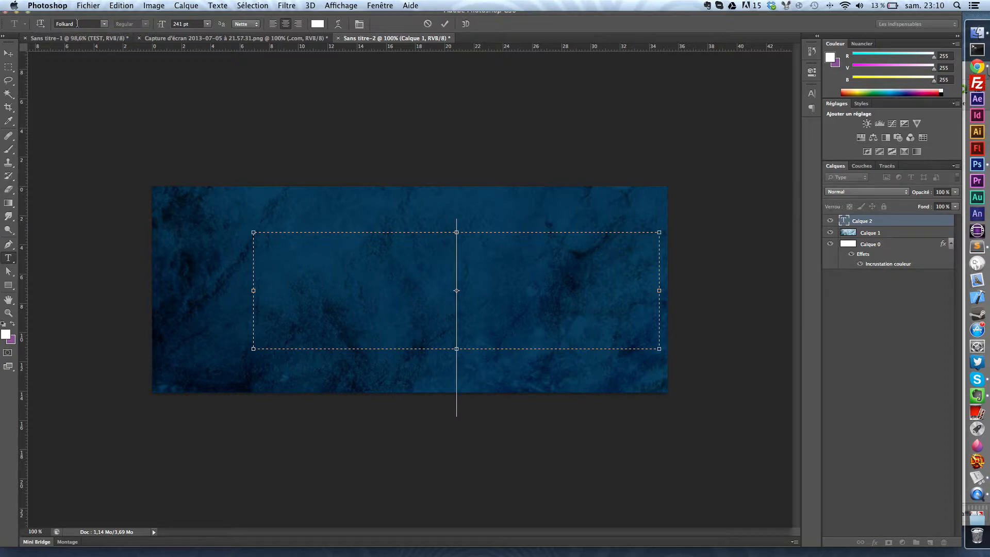
pyautogui.write('L')
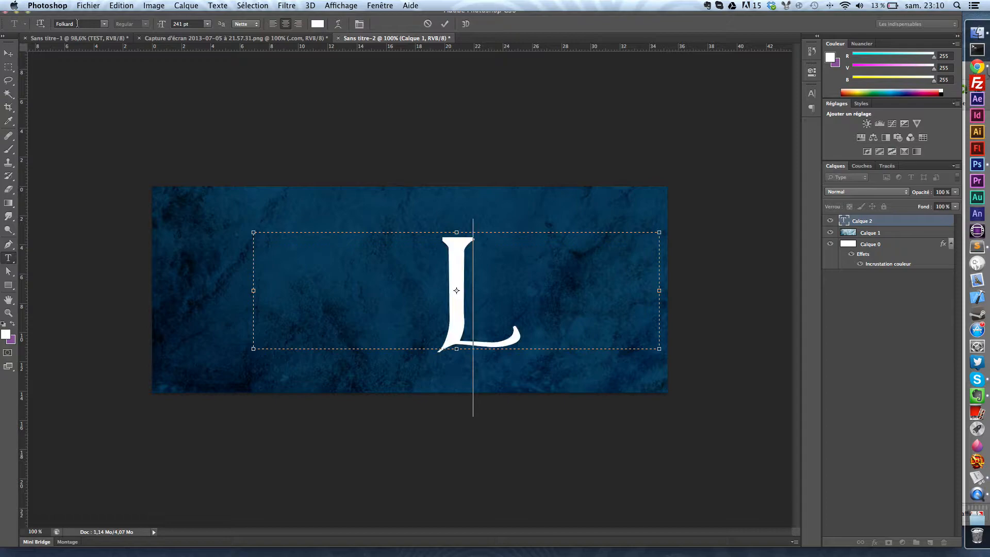
pyautogui.write('e foid')
pyautogui.press('BackSpace')
pyautogui.press('BackSpace')
pyautogui.press('BackSpace')
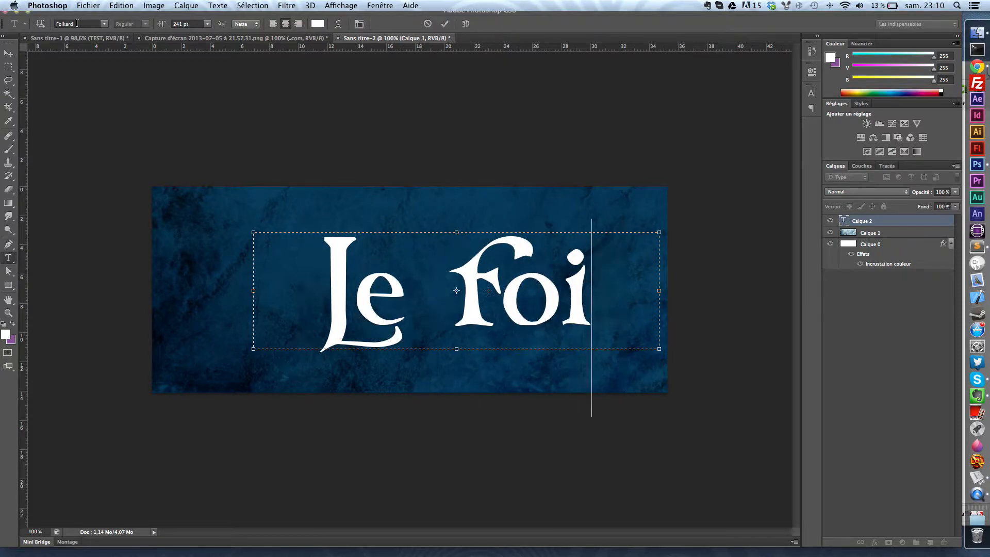
pyautogui.write('roid')
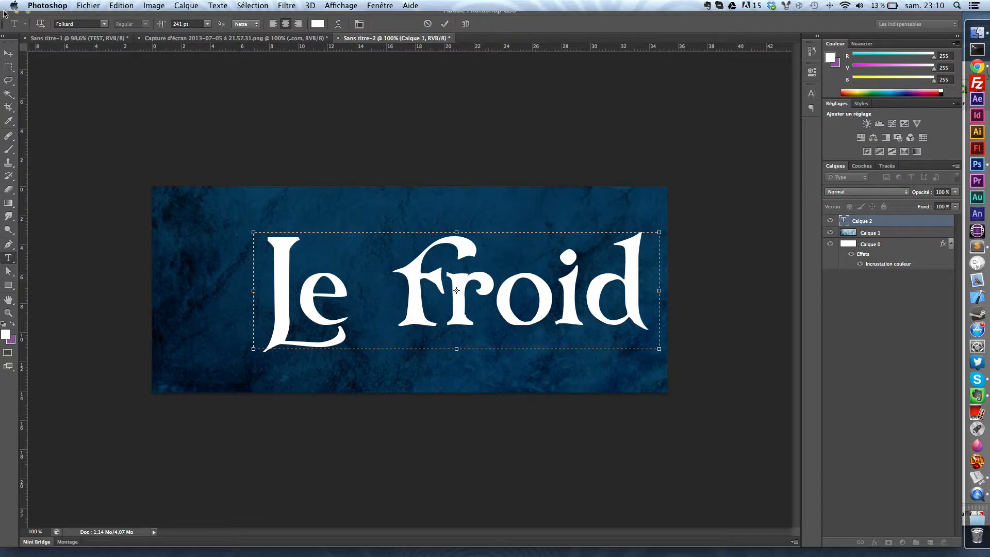
pyautogui.click(8, 54)
pyautogui.moveTo(502, 294); pyautogui.dragTo(467, 295)
# - Change the colour of the whole "Le froid" text to the cyan blue #28a4c3
pyautogui.press('t')
pyautogui.click(505, 295)
pyautogui.hotkey('ctrl', 'a')
pyautogui.click(318, 24)
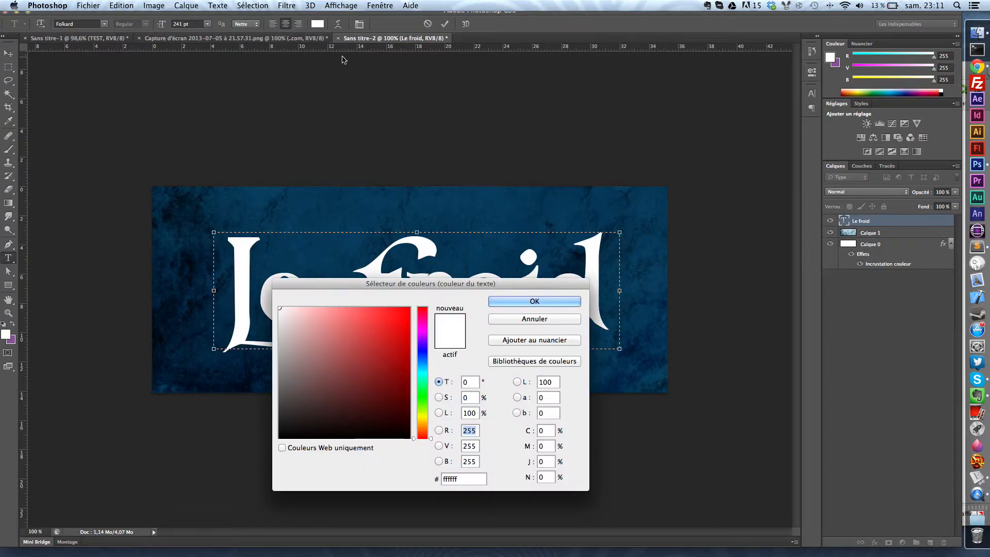
pyautogui.moveTo(436, 282); pyautogui.dragTo(777, 284)
pyautogui.moveTo(763, 366)
pyautogui.mouseDown()
pyautogui.moveTo(741, 350)
pyautogui.moveTo(744, 340)
pyautogui.moveTo(716, 340)
pyautogui.moveTo(725, 339)
pyautogui.mouseUp()
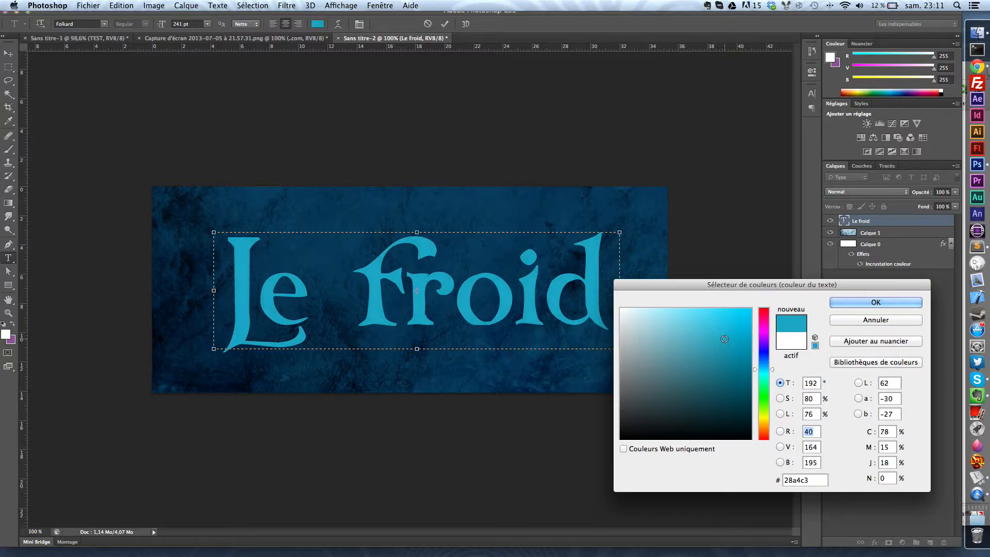
pyautogui.click(846, 309)
pyautogui.click(8, 53)
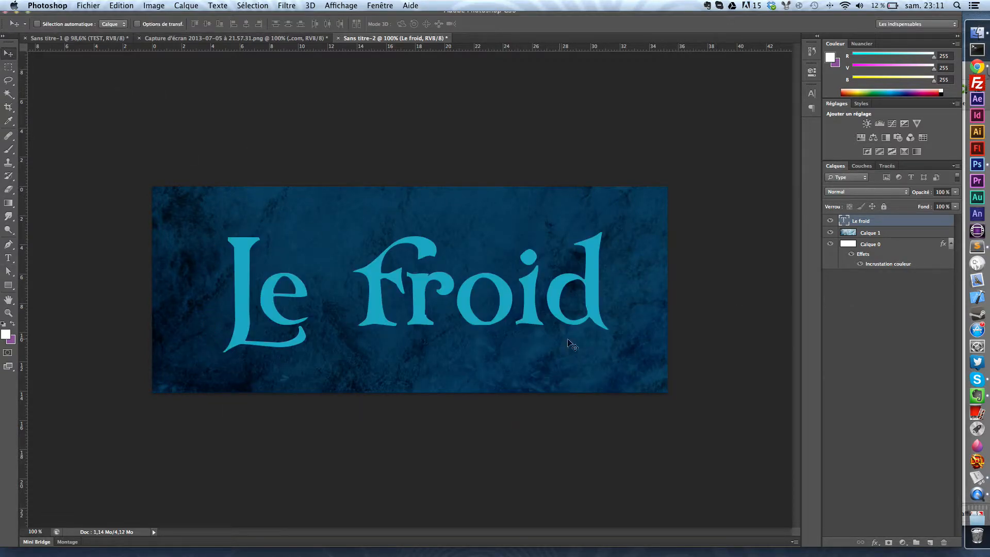
# - Add a Biseautage & estampage effect to the Le froid layer with the Ciselage léger technique
pyautogui.doubleClick(927, 223)
pyautogui.moveTo(626, 198); pyautogui.dragTo(820, 188)
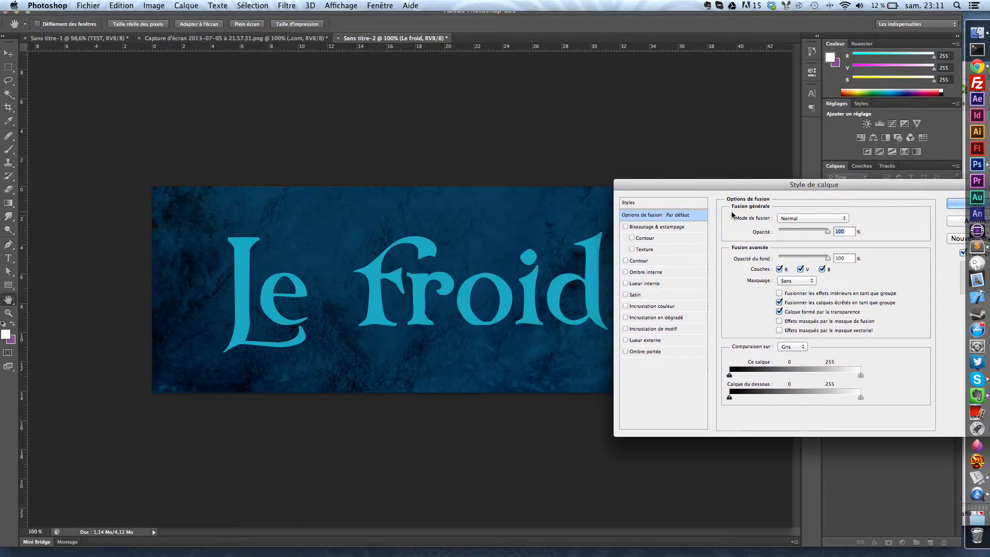
pyautogui.click(662, 227)
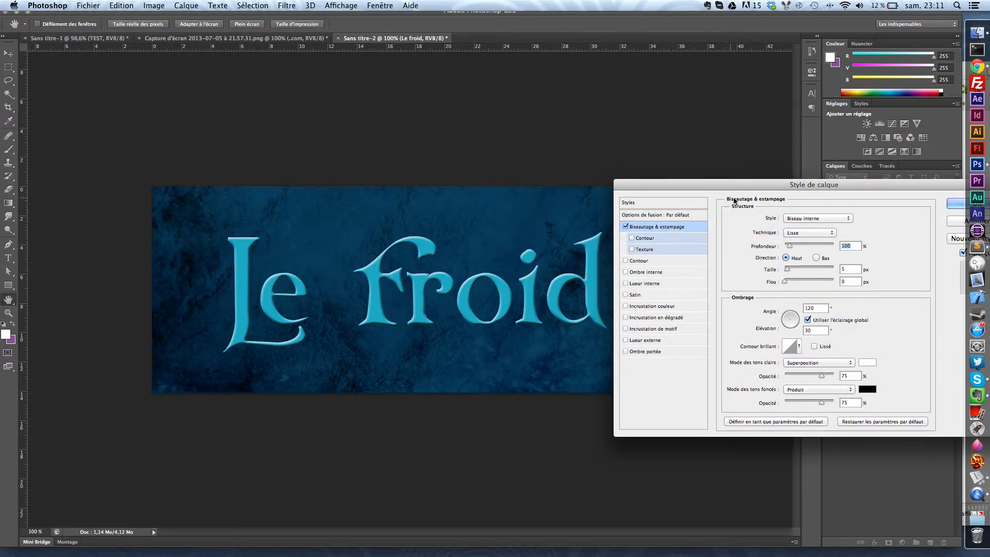
pyautogui.moveTo(752, 184); pyautogui.dragTo(698, 200)
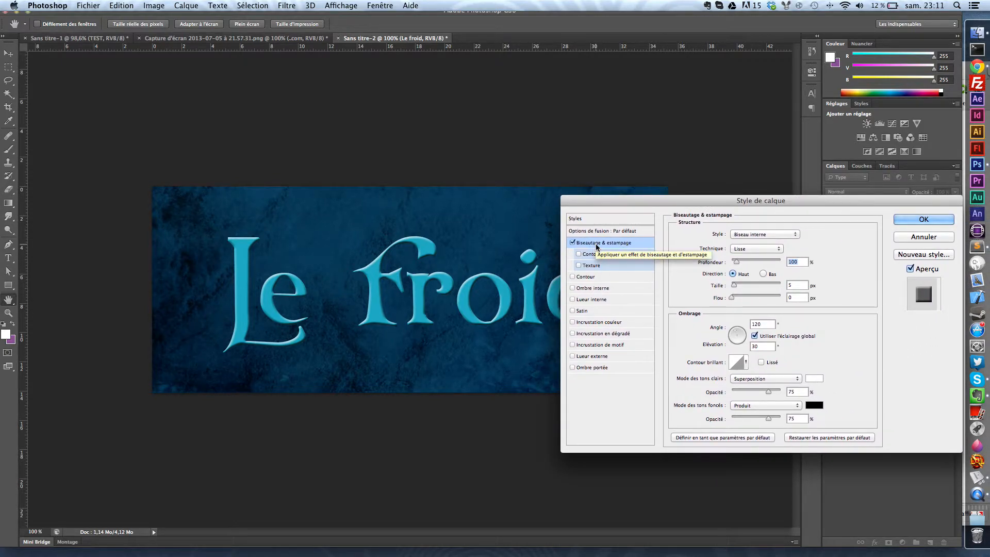
pyautogui.moveTo(683, 202); pyautogui.dragTo(650, 255)
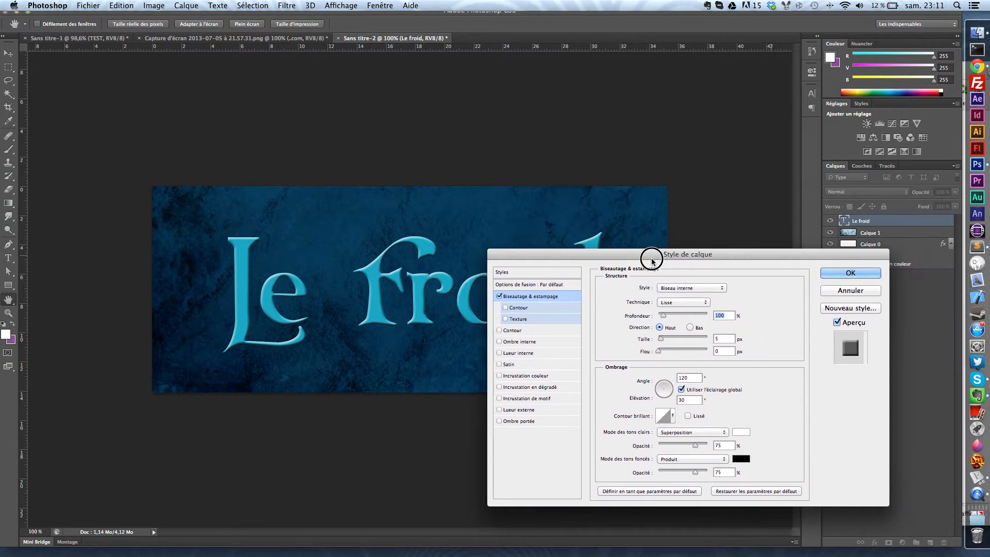
pyautogui.click(691, 302)
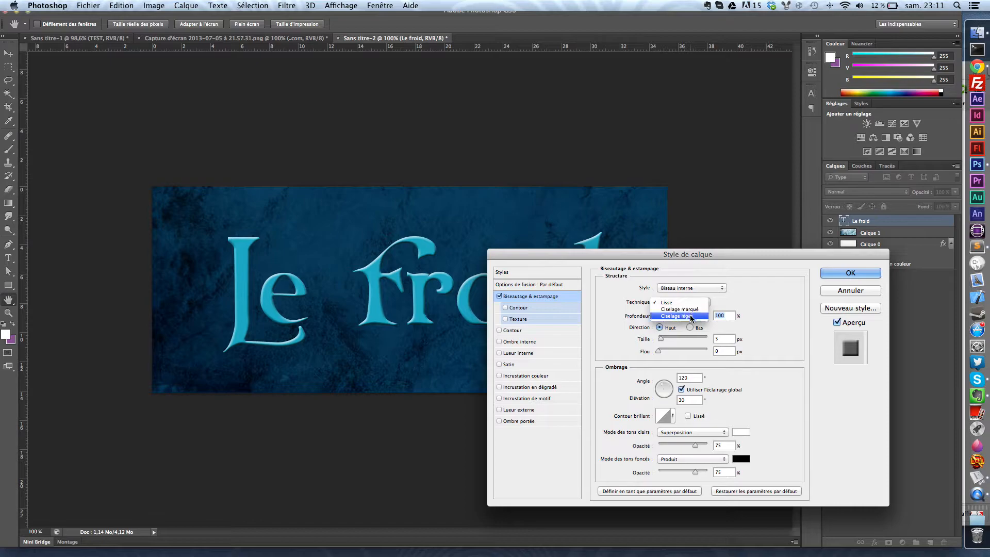
pyautogui.click(690, 316)
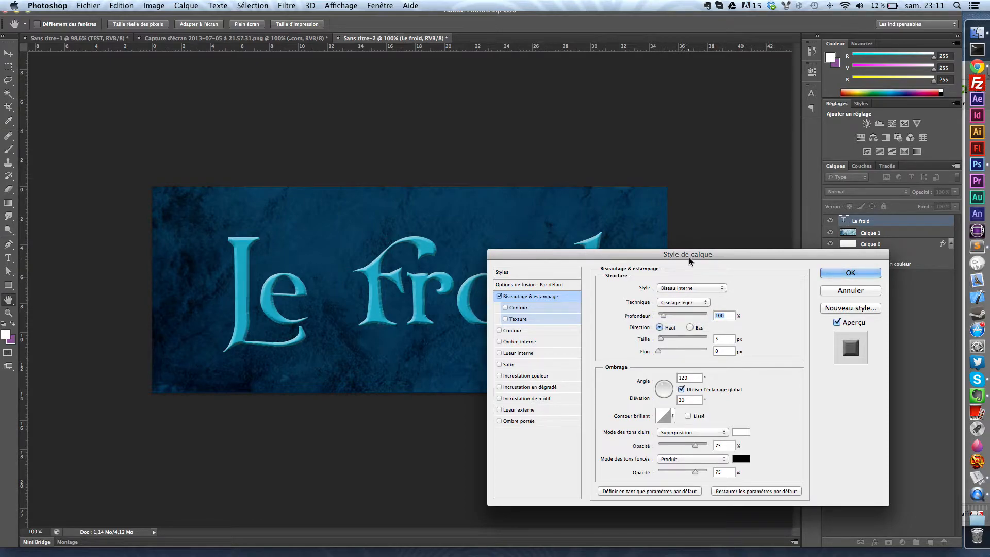
# - Set the bevel's size to 250 px and compare the Bas and Haut directions, keeping Haut
pyautogui.moveTo(691, 256); pyautogui.dragTo(742, 239)
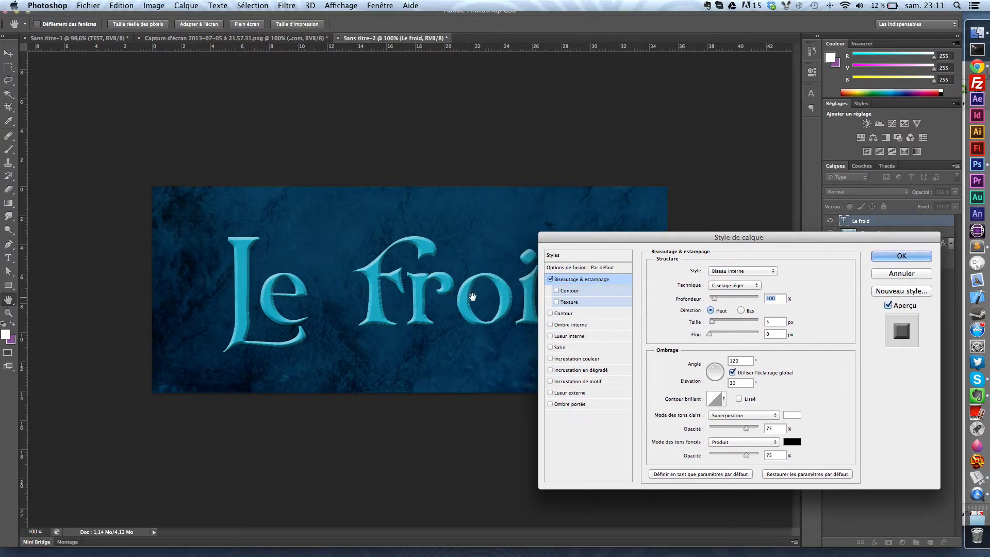
pyautogui.moveTo(713, 323); pyautogui.dragTo(794, 323)
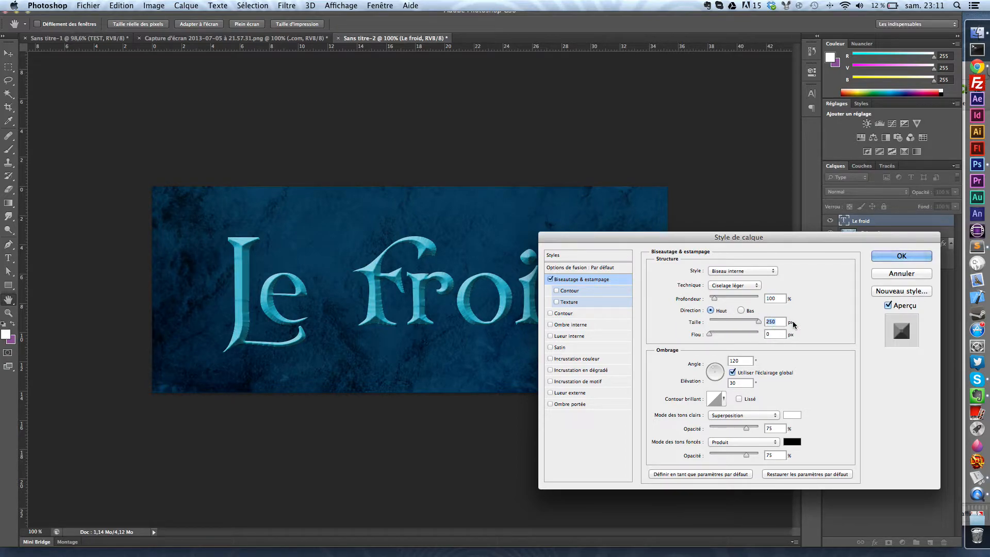
pyautogui.click(741, 310)
pyautogui.click(711, 311)
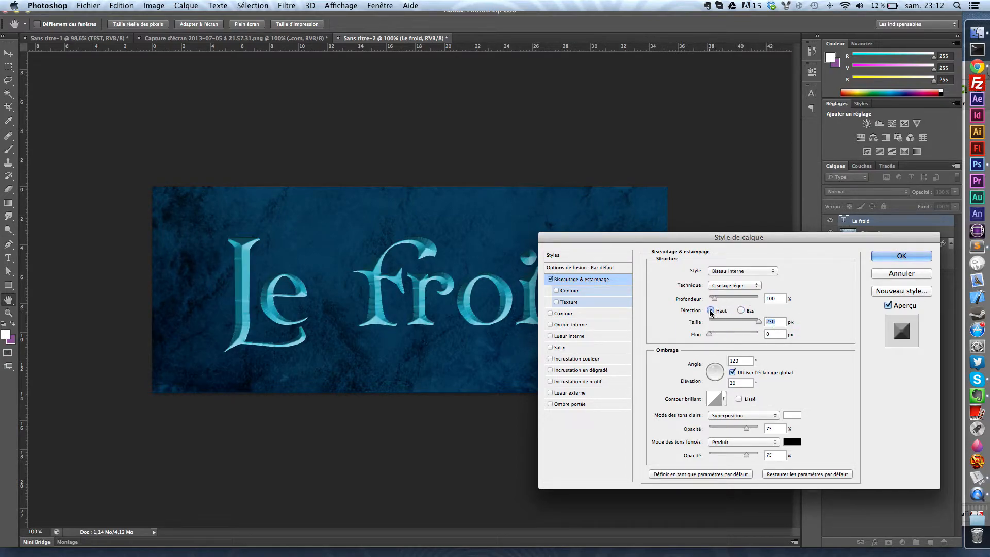
pyautogui.click(741, 310)
pyautogui.click(710, 311)
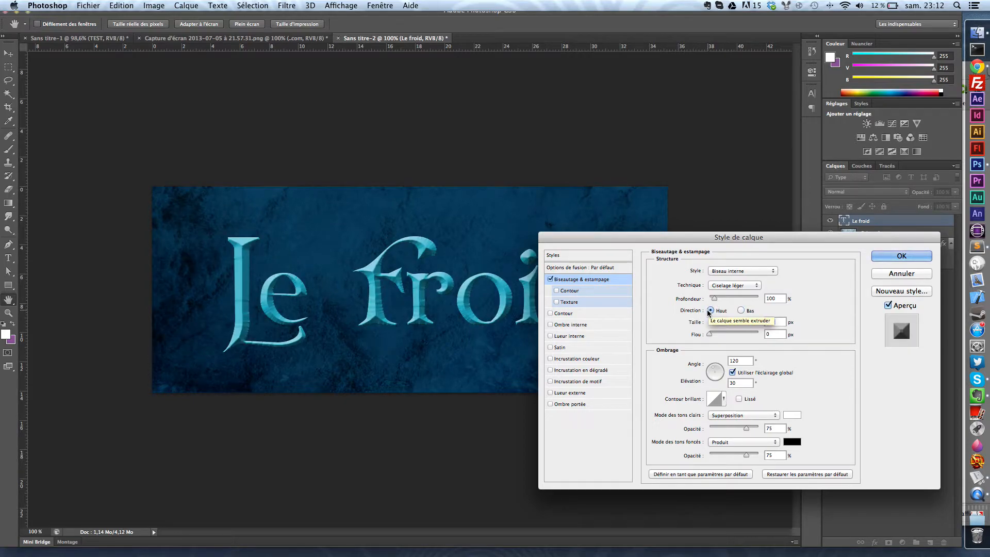
# - Change the bevel's gloss contour (Contour brillant) to the convex quarter-round preset
pyautogui.moveTo(752, 238); pyautogui.dragTo(713, 222)
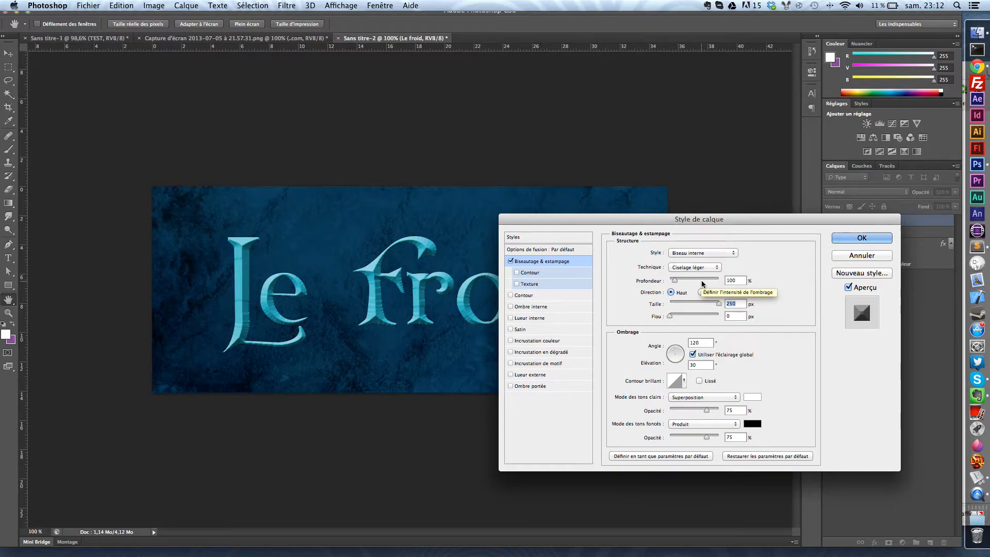
pyautogui.moveTo(727, 225)
pyautogui.mouseDown()
pyautogui.moveTo(822, 224)
pyautogui.moveTo(718, 230)
pyautogui.mouseUp()
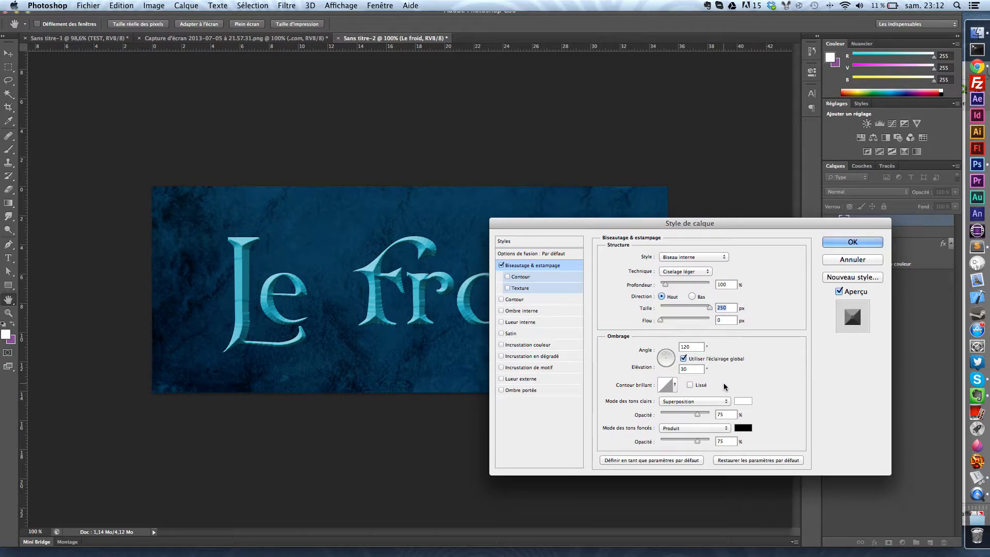
pyautogui.click(676, 386)
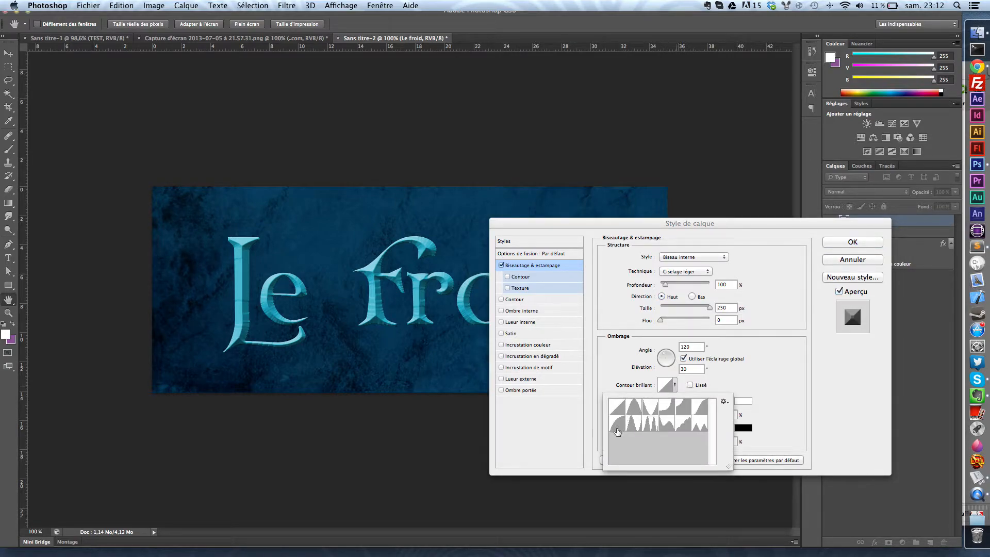
pyautogui.click(621, 427)
pyautogui.press('Return')
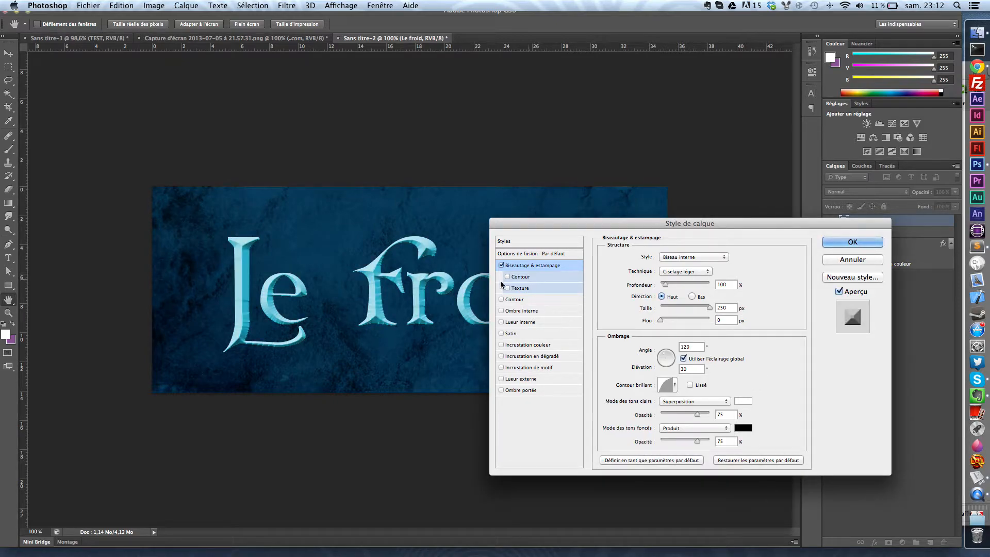
# - Set the bevel's shadow opacity to 46 % and its shadow mode to Lumière tamisée
pyautogui.moveTo(596, 223)
pyautogui.mouseDown()
pyautogui.moveTo(681, 222)
pyautogui.moveTo(589, 228)
pyautogui.mouseUp()
pyautogui.moveTo(684, 442); pyautogui.dragTo(671, 443)
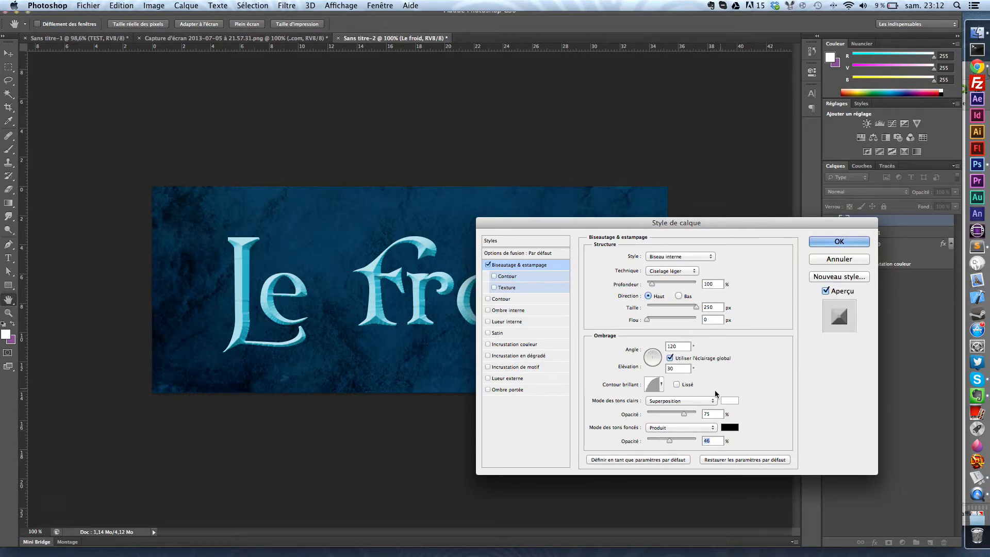
pyautogui.click(694, 428)
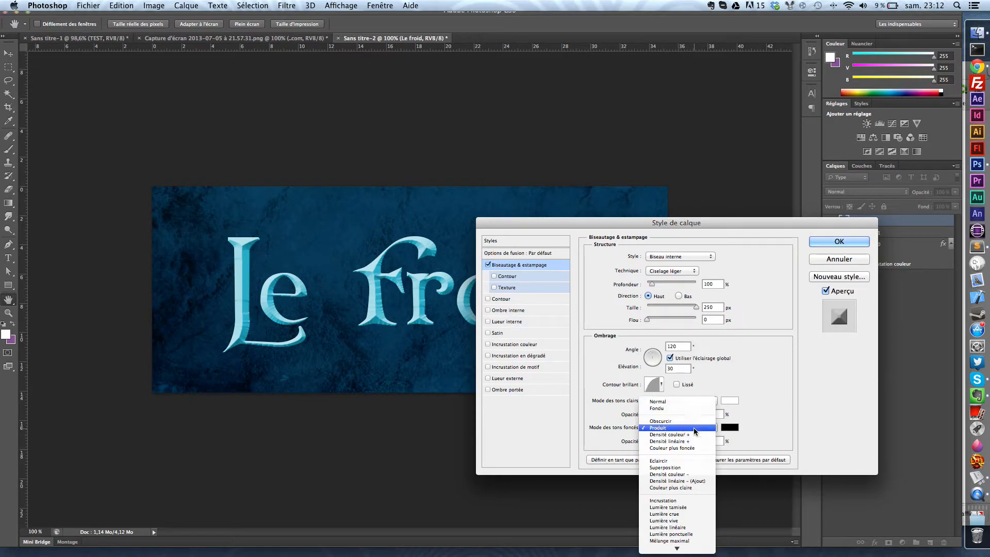
pyautogui.click(669, 507)
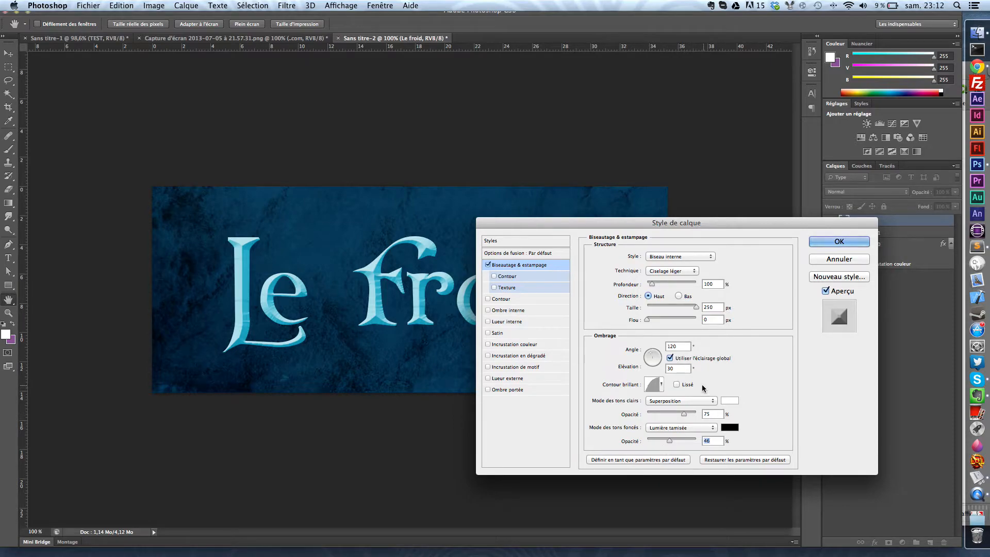
# - Add a Lueur interne effect to the text and make its glow colour white
pyautogui.click(525, 323)
pyautogui.moveTo(589, 225); pyautogui.dragTo(729, 227)
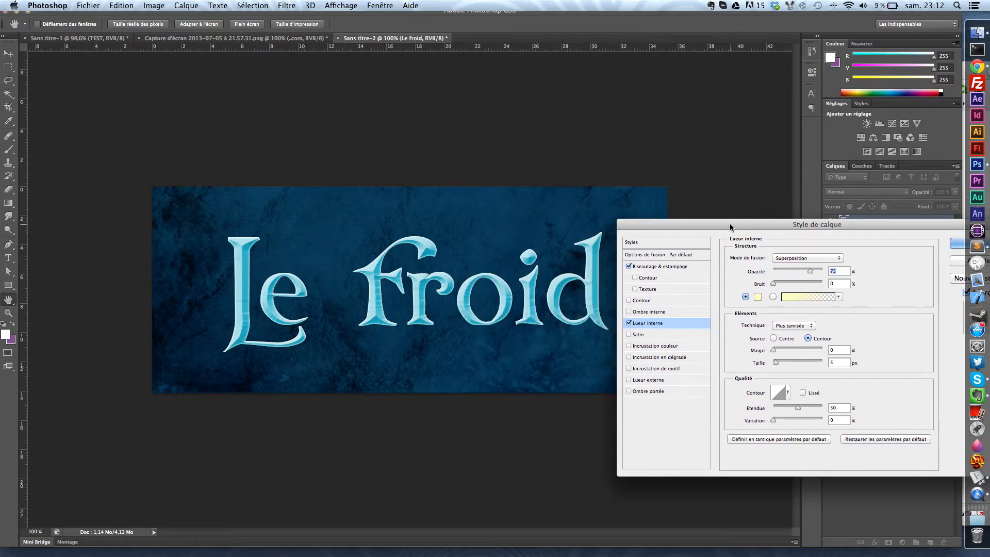
pyautogui.click(758, 297)
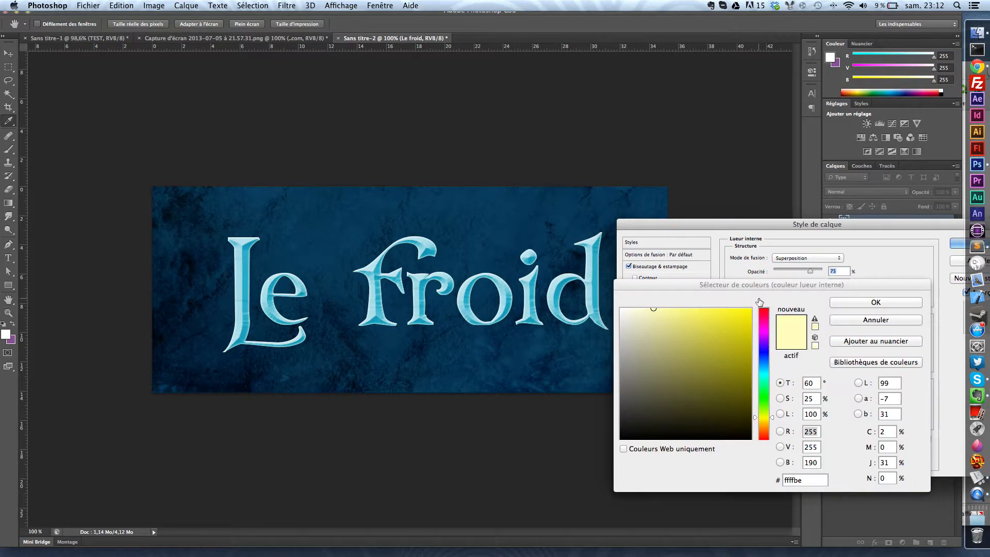
pyautogui.click(861, 303)
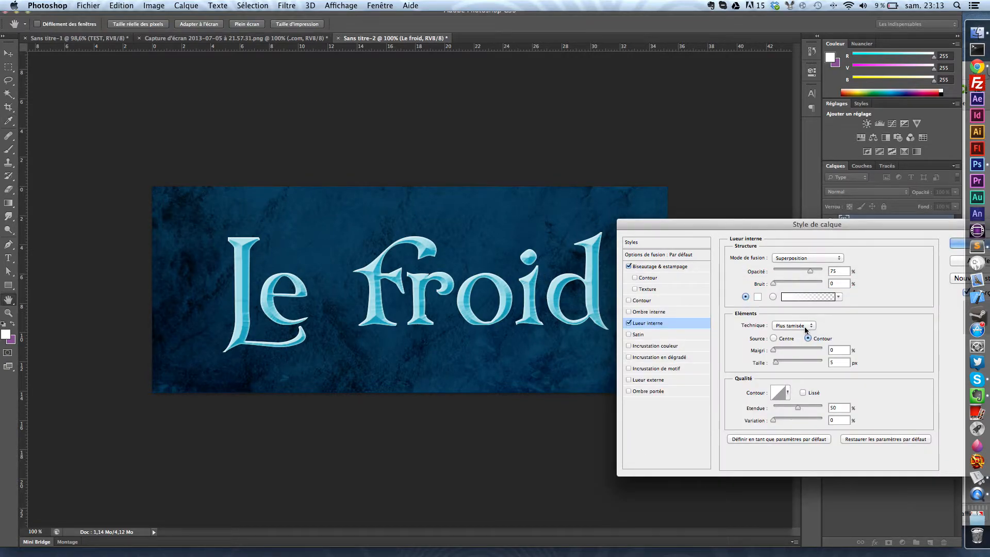
# - Set the inner glow's size to 9 px, its range (Etendue) to 54 % and its opacity to 60 %
pyautogui.moveTo(778, 364); pyautogui.dragTo(779, 363)
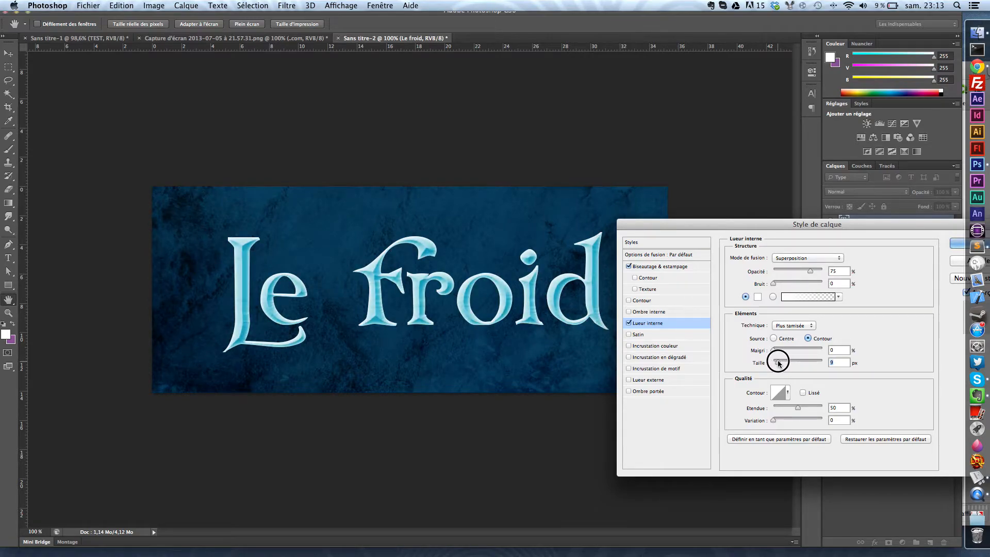
pyautogui.moveTo(797, 406); pyautogui.dragTo(800, 409)
pyautogui.moveTo(791, 268); pyautogui.dragTo(804, 272)
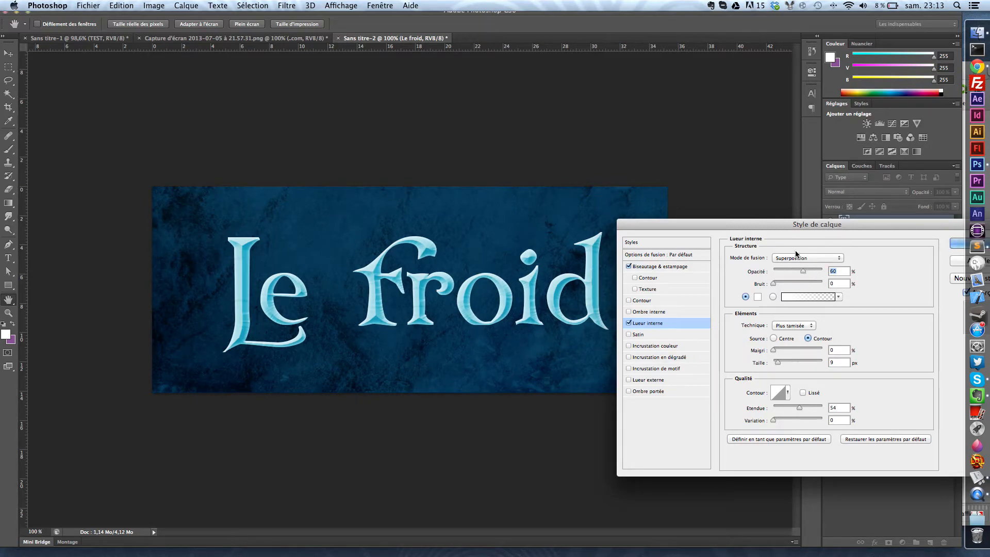
pyautogui.moveTo(789, 224); pyautogui.dragTo(770, 211)
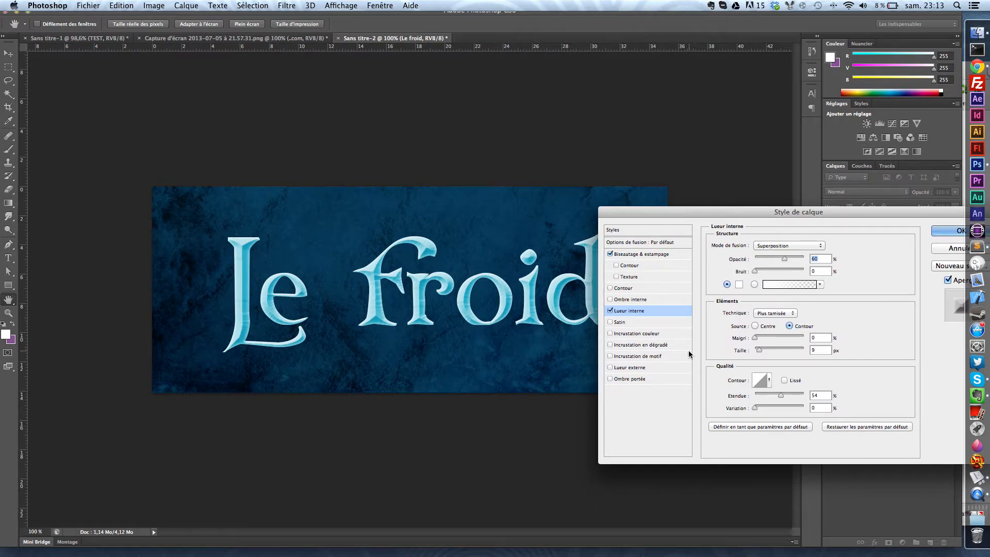
# - Add a Lueur externe effect to the Le froid text and make its glow colour white
pyautogui.click(630, 369)
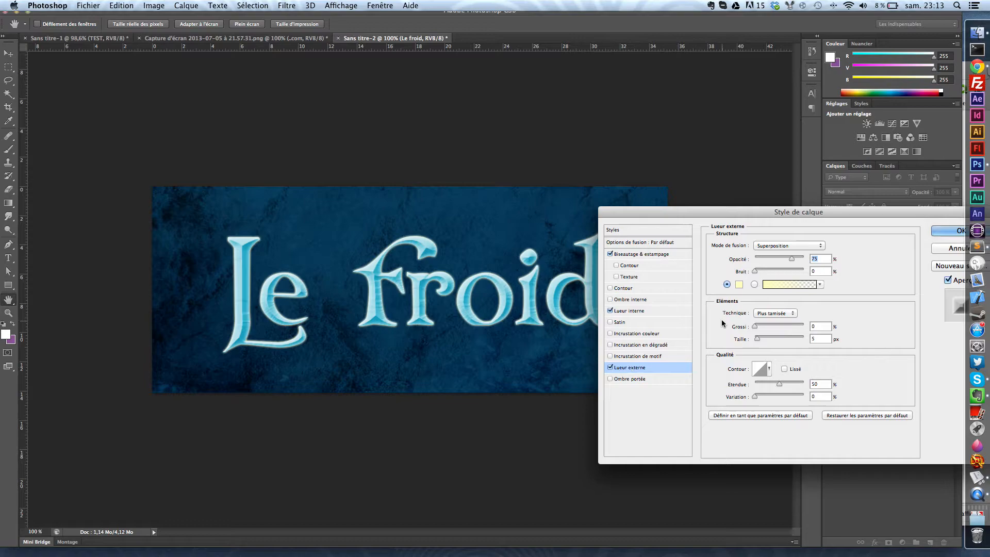
pyautogui.click(739, 284)
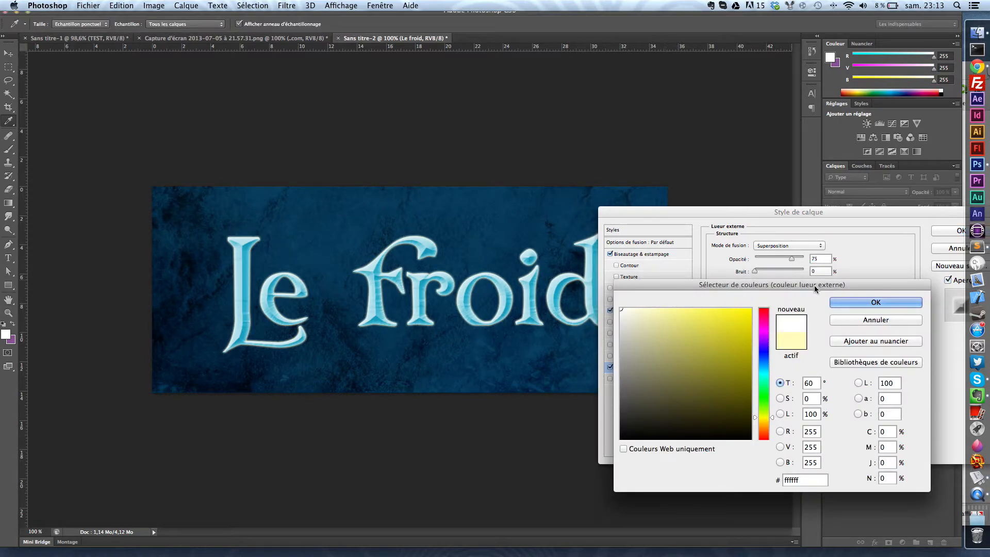
pyautogui.click(855, 302)
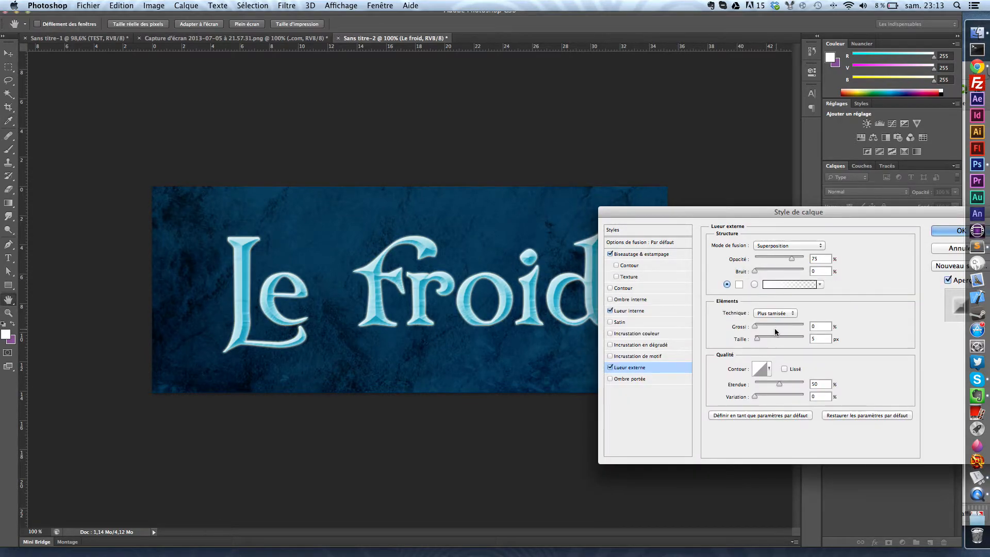
# - Set the outer glow's size to about 59 px and its opacity to about 24 %, and apply the layer style
pyautogui.moveTo(757, 339); pyautogui.dragTo(761, 341)
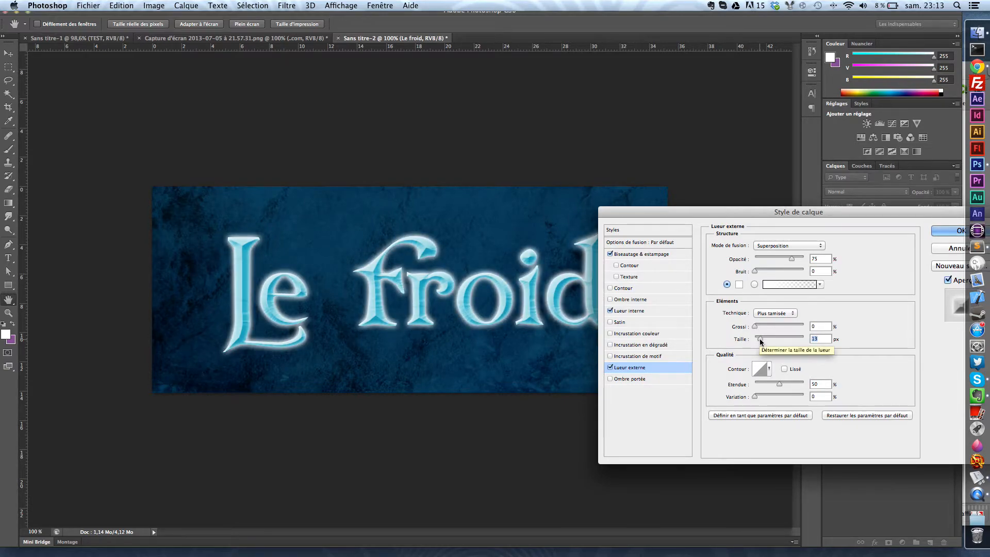
pyautogui.click(569, 196)
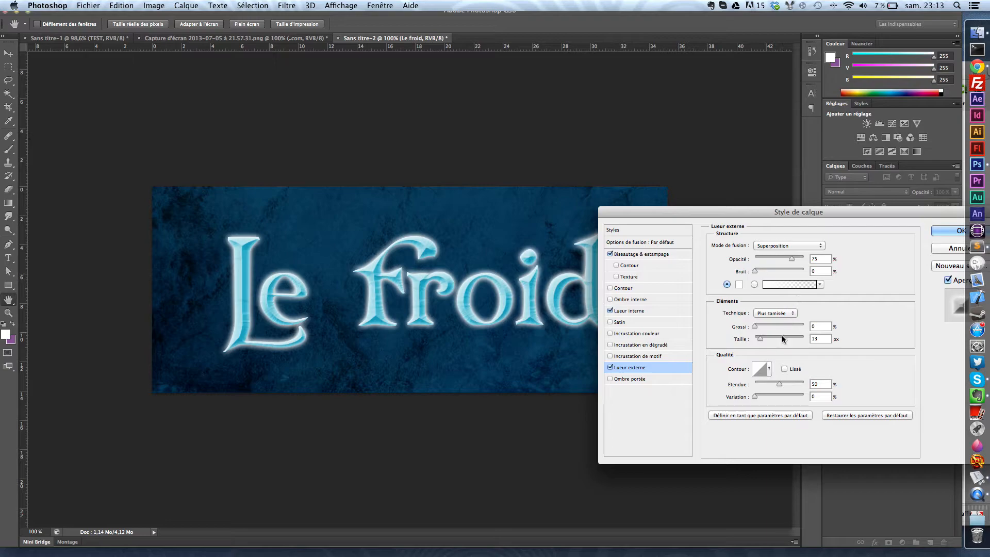
pyautogui.moveTo(764, 341); pyautogui.dragTo(770, 340)
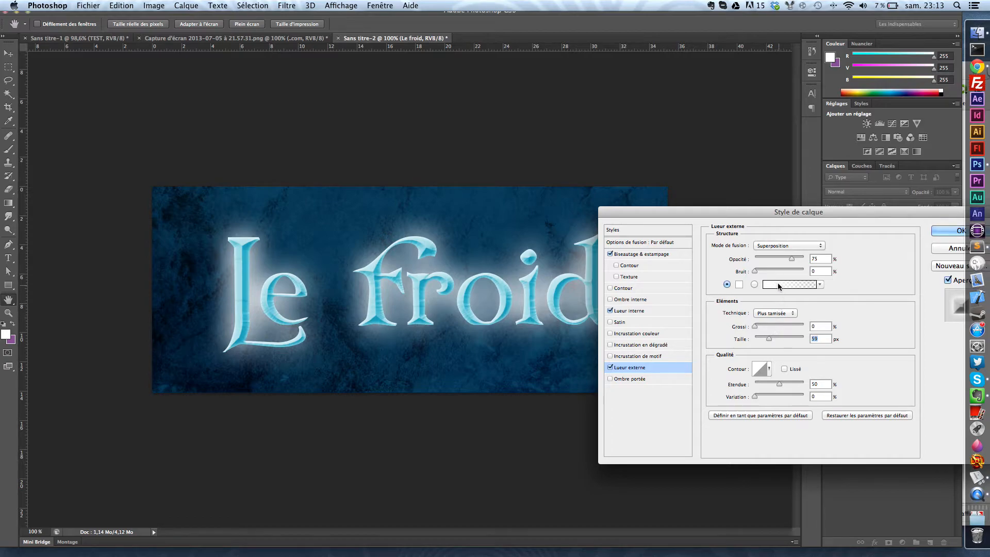
pyautogui.click(776, 258)
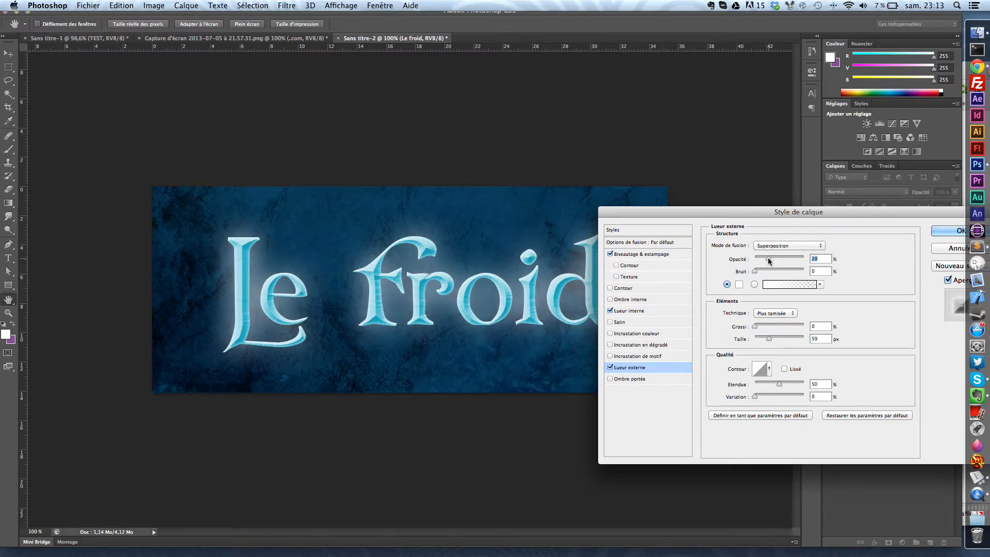
pyautogui.moveTo(768, 258); pyautogui.dragTo(767, 258)
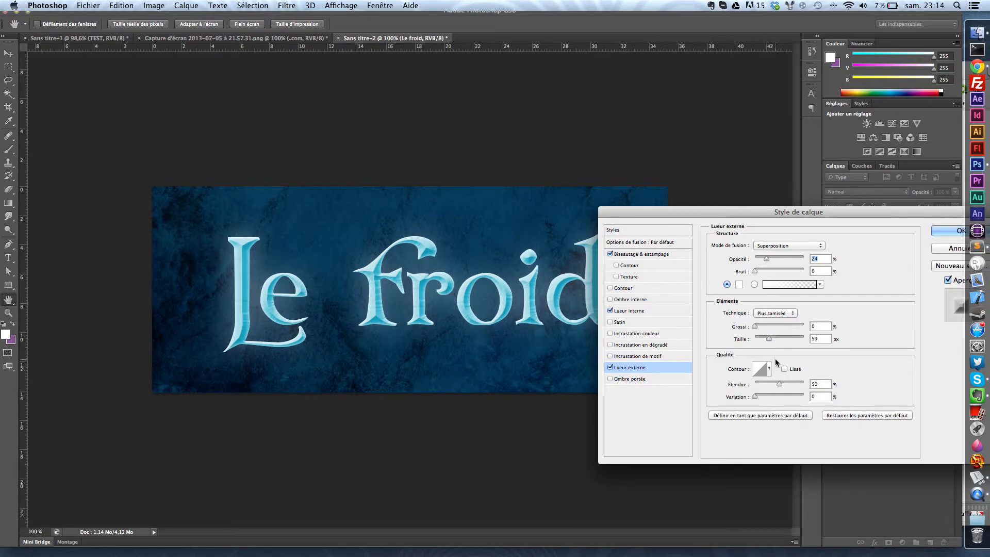
pyautogui.moveTo(770, 338); pyautogui.dragTo(771, 339)
pyautogui.moveTo(768, 260); pyautogui.dragTo(767, 260)
pyautogui.moveTo(767, 215); pyautogui.dragTo(631, 292)
pyautogui.click(816, 309)
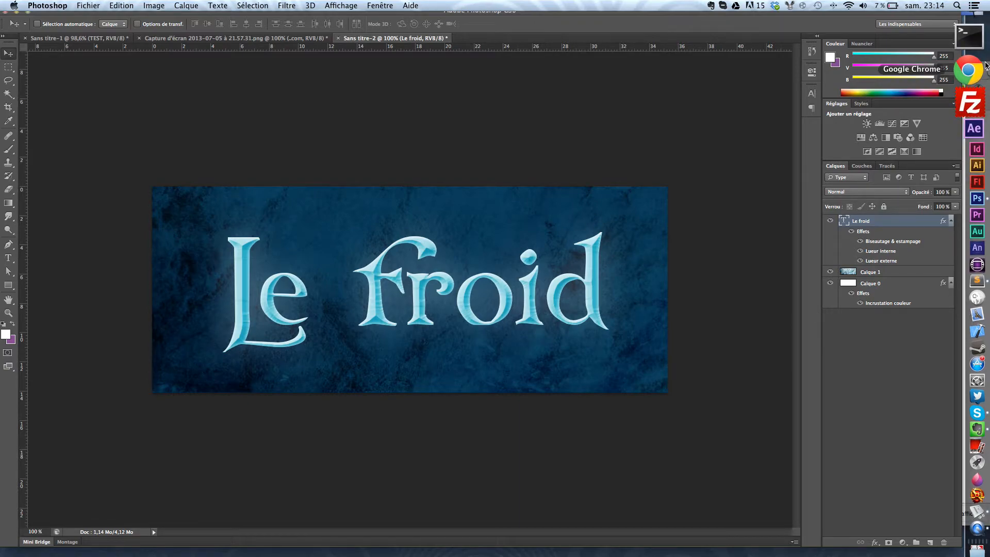
# - Copy the frosted-glass texture image open in Chrome and paste it as a new layer above the text in the Photoshop banner
pyautogui.click(986, 66)
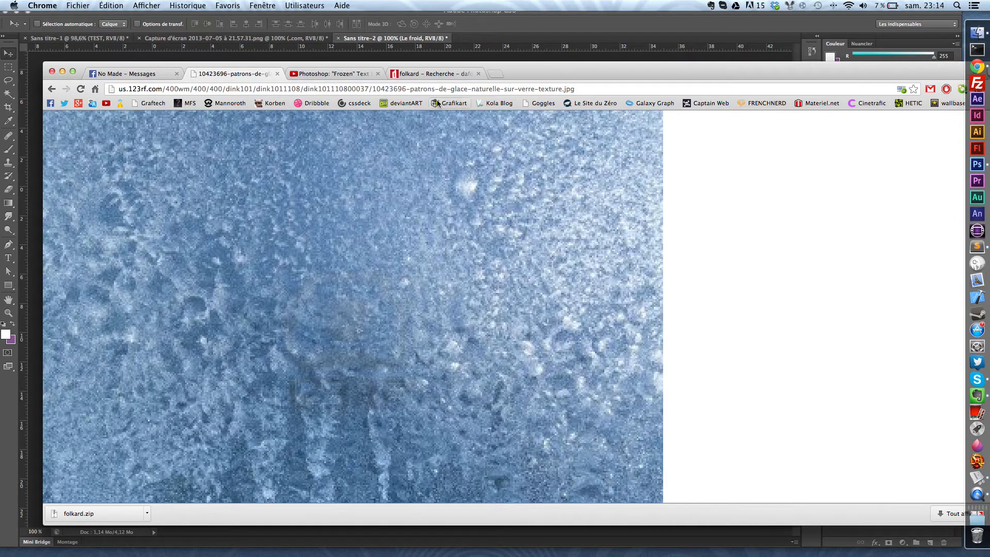
pyautogui.rightClick(490, 224)
pyautogui.click(510, 246)
pyautogui.click(675, 23)
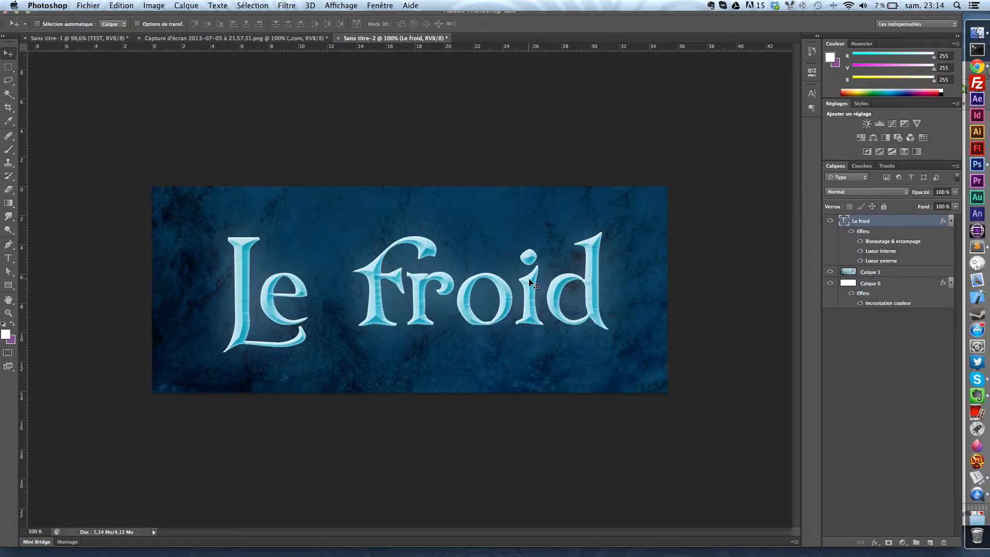
pyautogui.press('super+v')
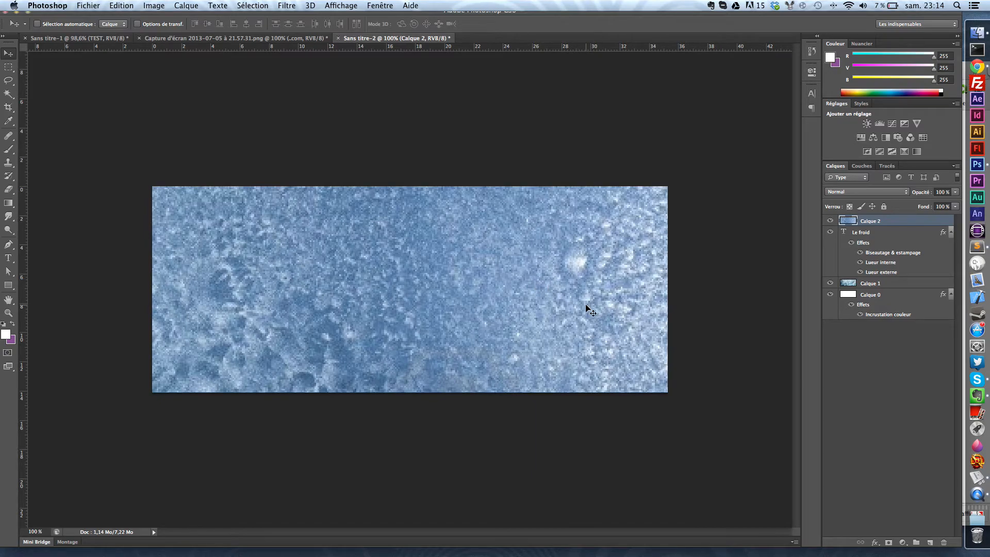
pyautogui.press('super+t')
pyautogui.moveTo(152, 187); pyautogui.dragTo(414, 383)
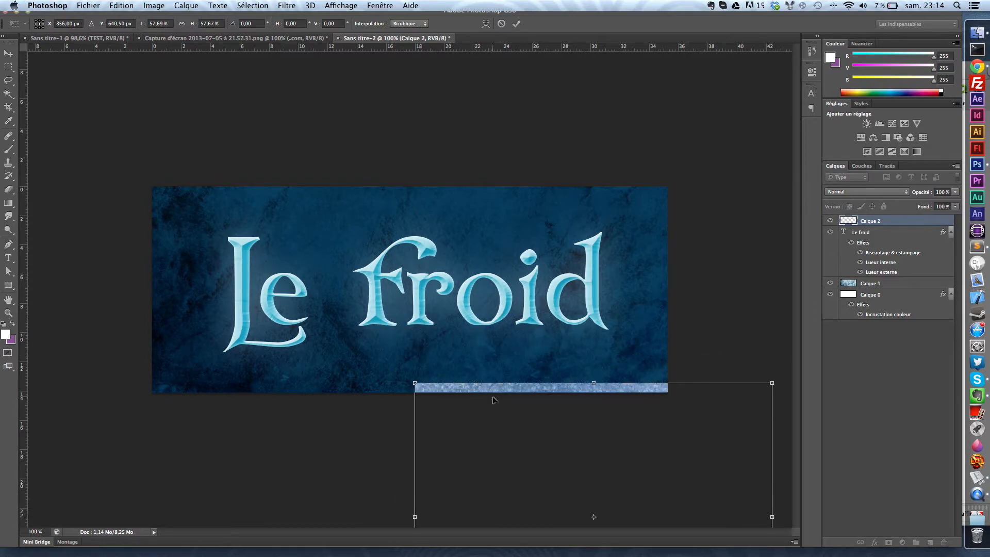
pyautogui.press('Return')
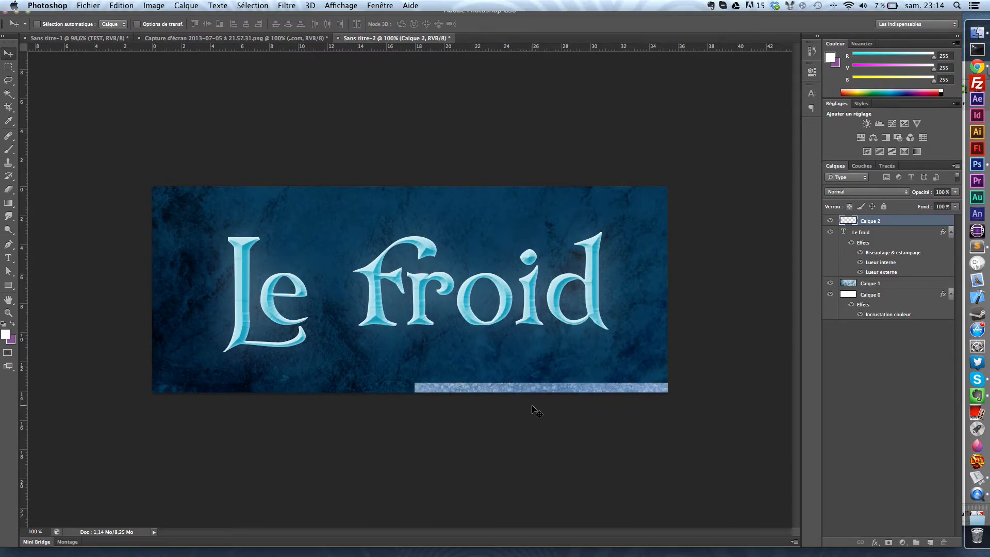
pyautogui.moveTo(552, 404); pyautogui.dragTo(382, 236)
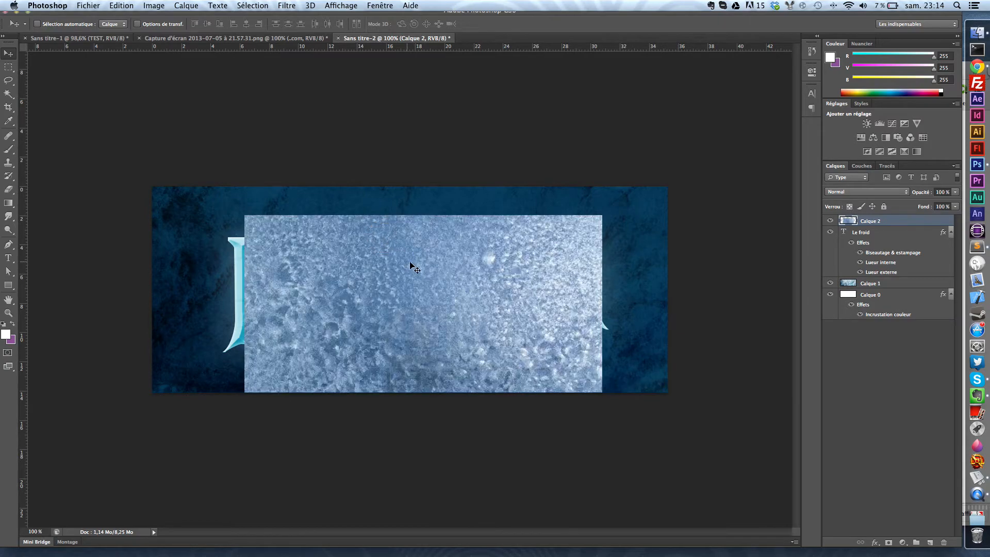
pyautogui.press('super+z')
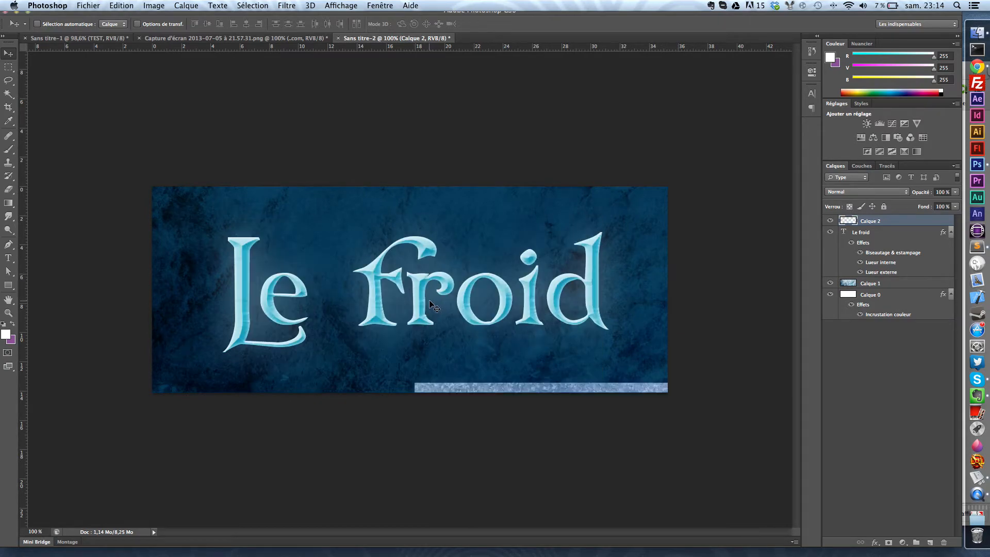
pyautogui.press('super+z')
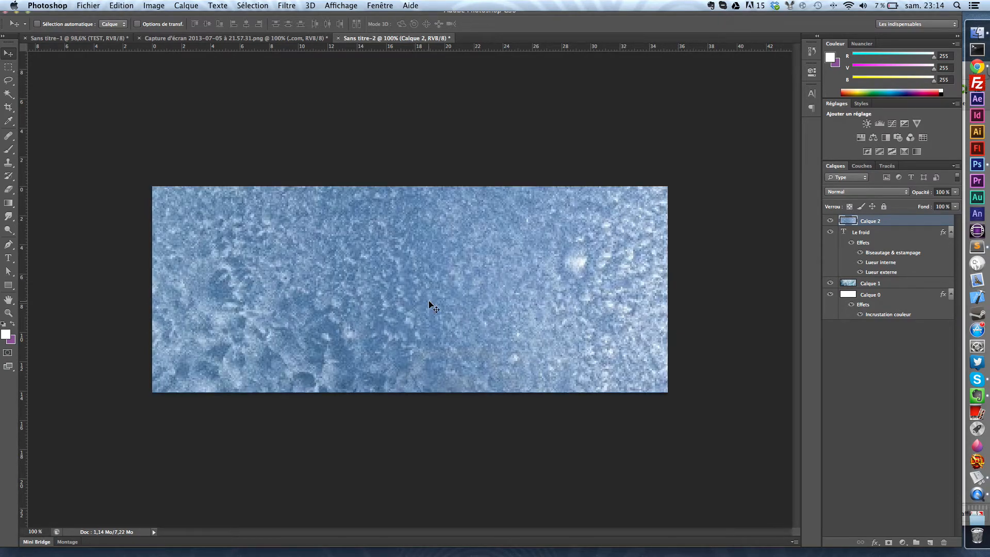
# - Scale the frost texture to 68.33 % and position it over the text, aligned with the banner's upper edge
pyautogui.press('super+t')
pyautogui.moveTo(152, 187); pyautogui.dragTo(380, 287)
pyautogui.moveTo(522, 354); pyautogui.dragTo(433, 232)
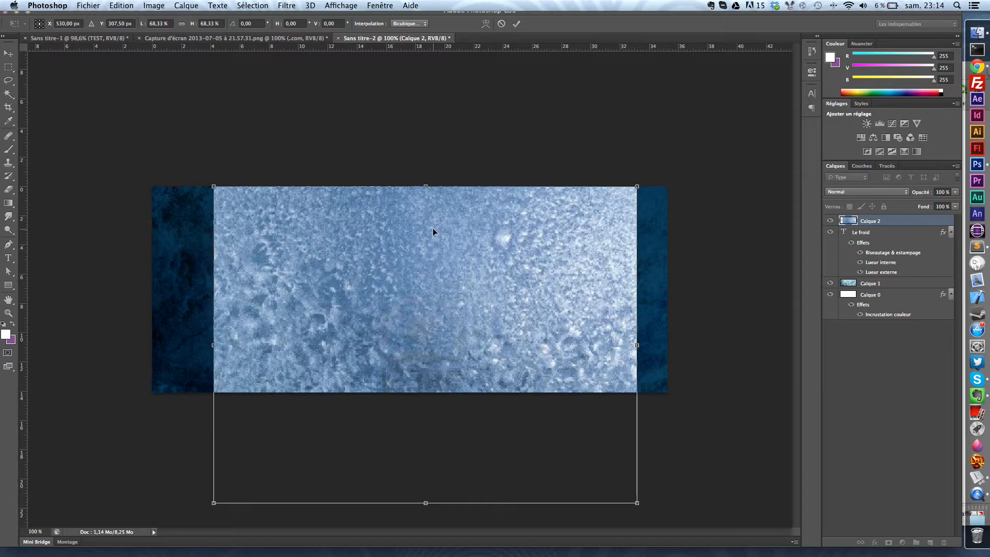
pyautogui.press('Return')
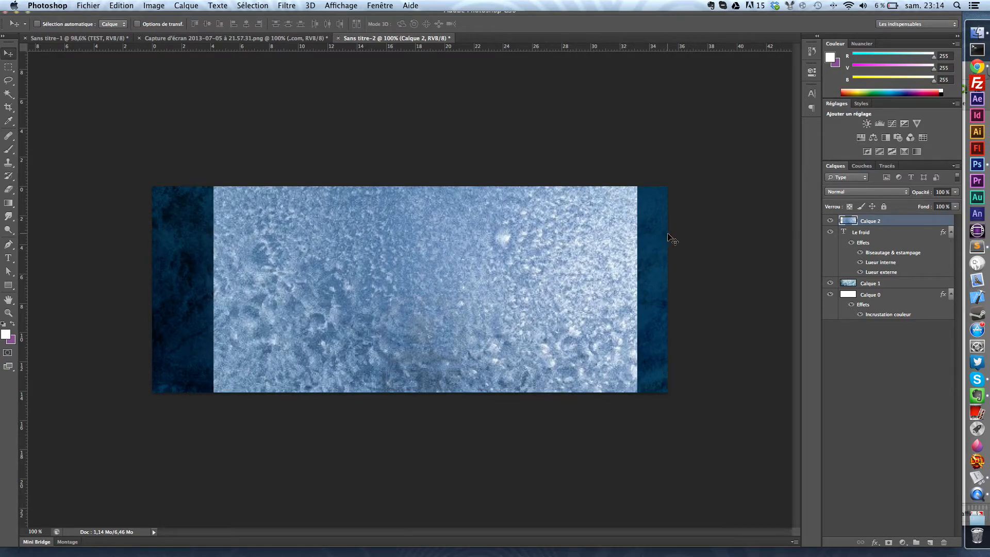
pyautogui.moveTo(893, 228); pyautogui.dragTo(892, 224)
pyautogui.keyDown('alt'); pyautogui.click(893, 223); pyautogui.keyUp('alt')
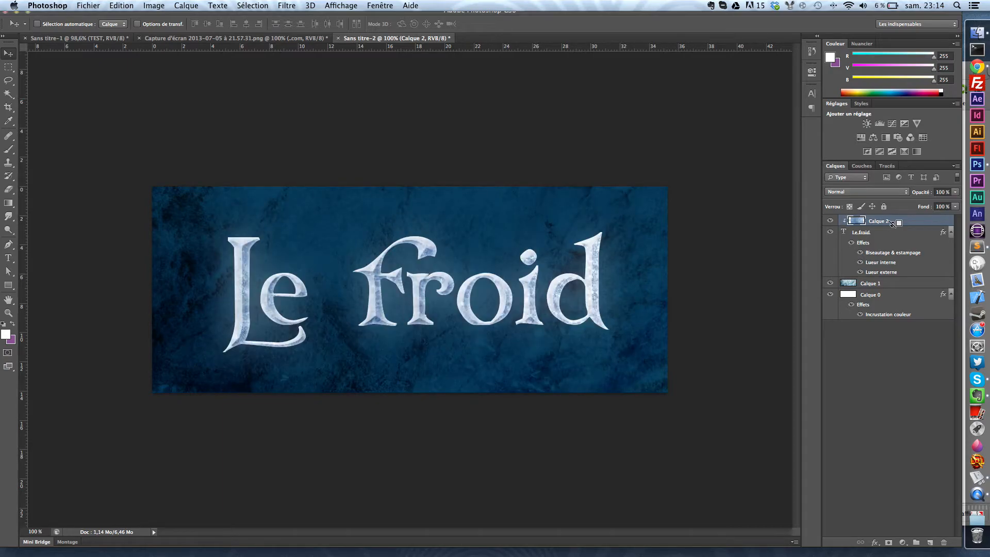
pyautogui.click(885, 192)
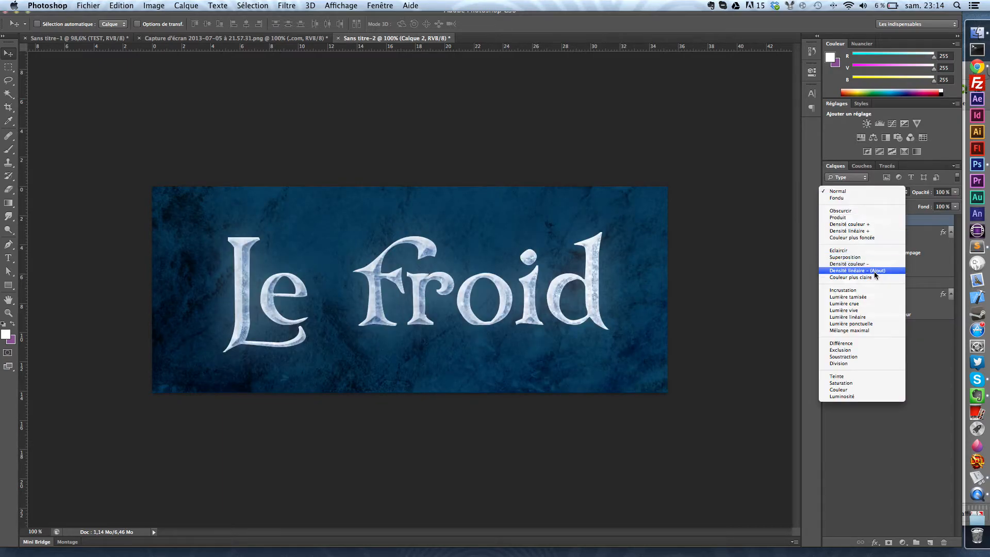
pyautogui.click(873, 289)
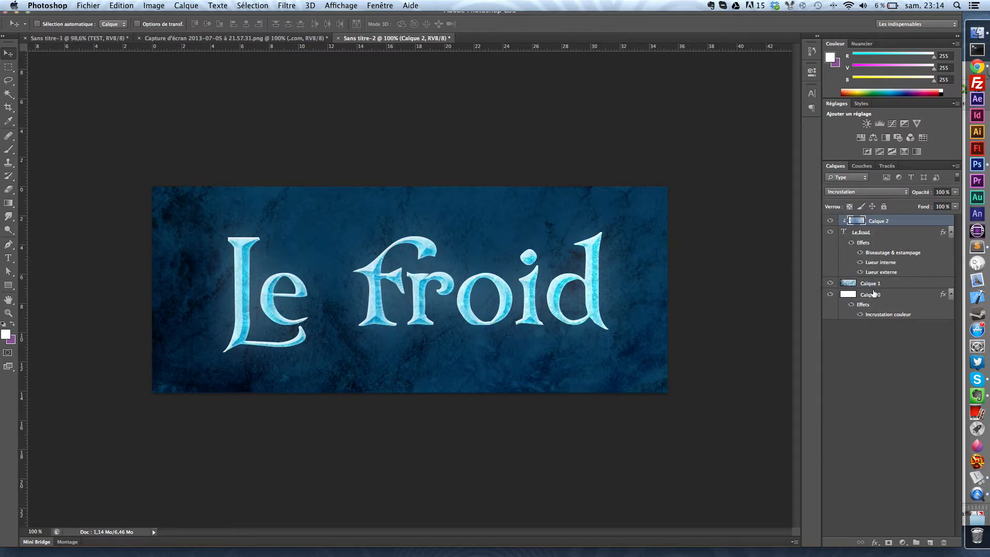
pyautogui.moveTo(925, 193)
pyautogui.mouseDown()
pyautogui.moveTo(907, 194)
pyautogui.moveTo(925, 194)
pyautogui.mouseUp()
pyautogui.hotkey('shift', 'alt', 'n')
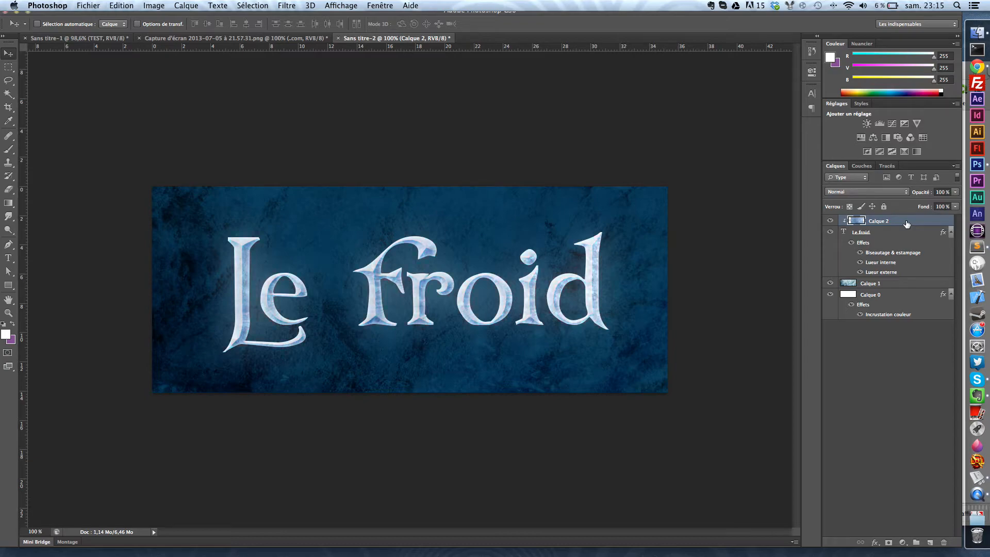
pyautogui.press('super+alt+g')
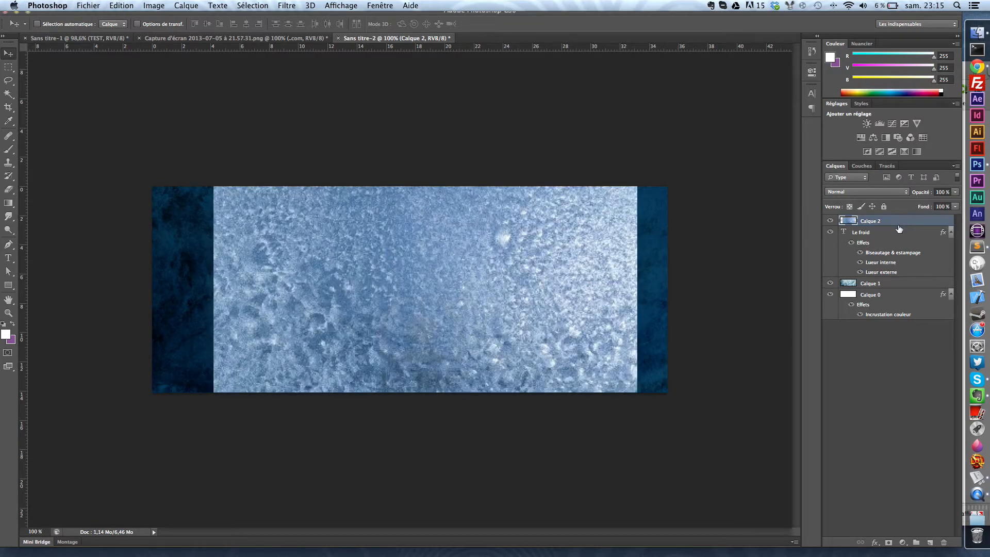
# - Load the Le froid text outline as a selection and use it as a layer mask on the frost texture layer, Calque 2
pyautogui.click(887, 233)
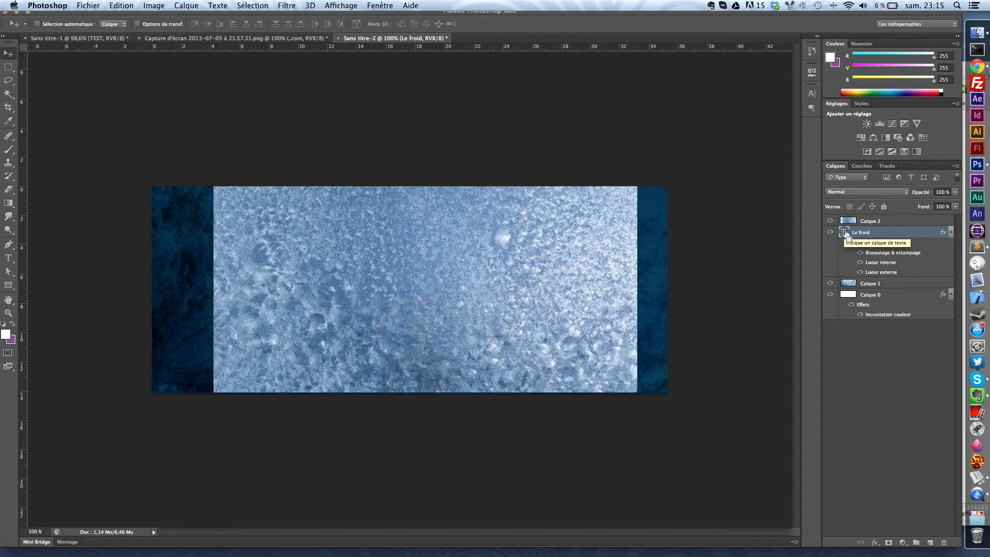
pyautogui.keyDown('super'); pyautogui.click(846, 235); pyautogui.keyUp('super')
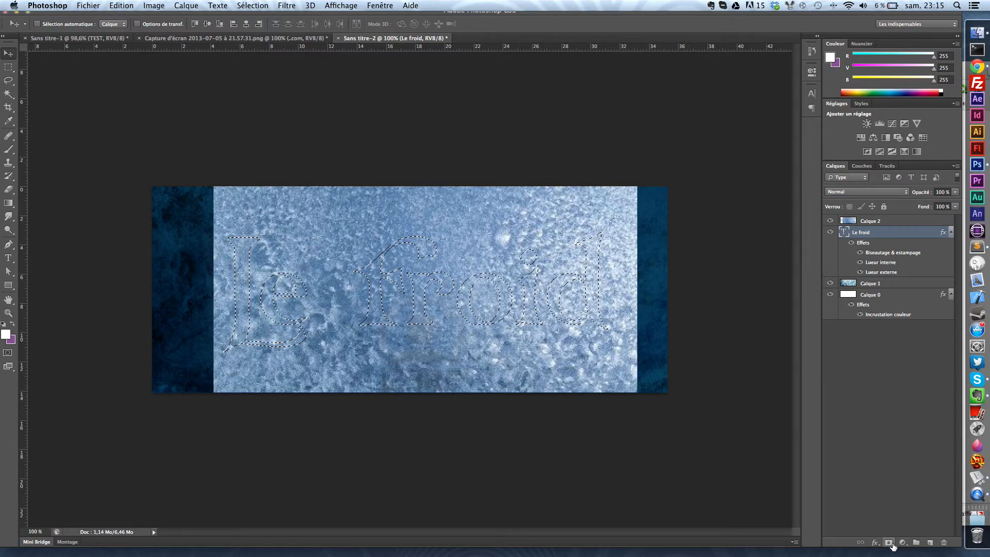
pyautogui.click(889, 543)
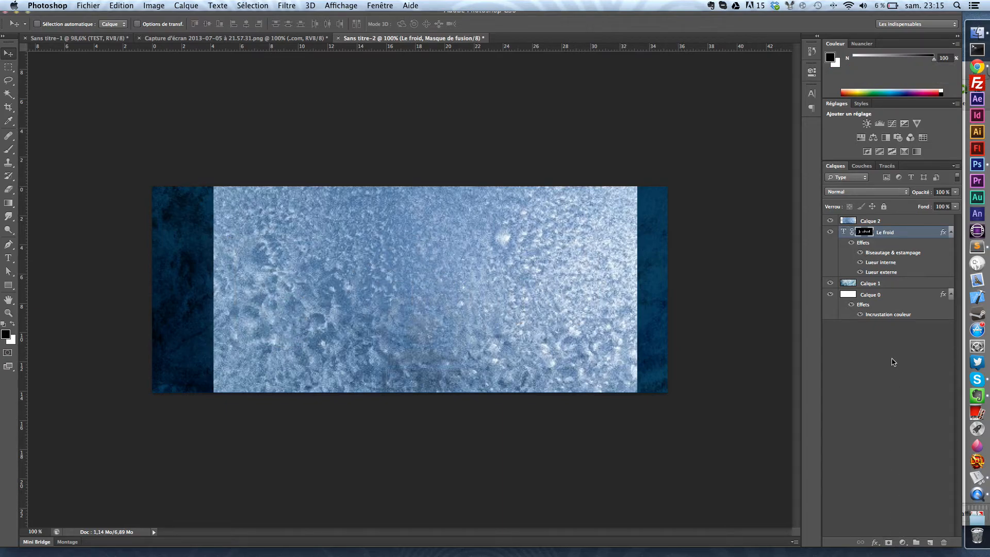
pyautogui.press('super+z')
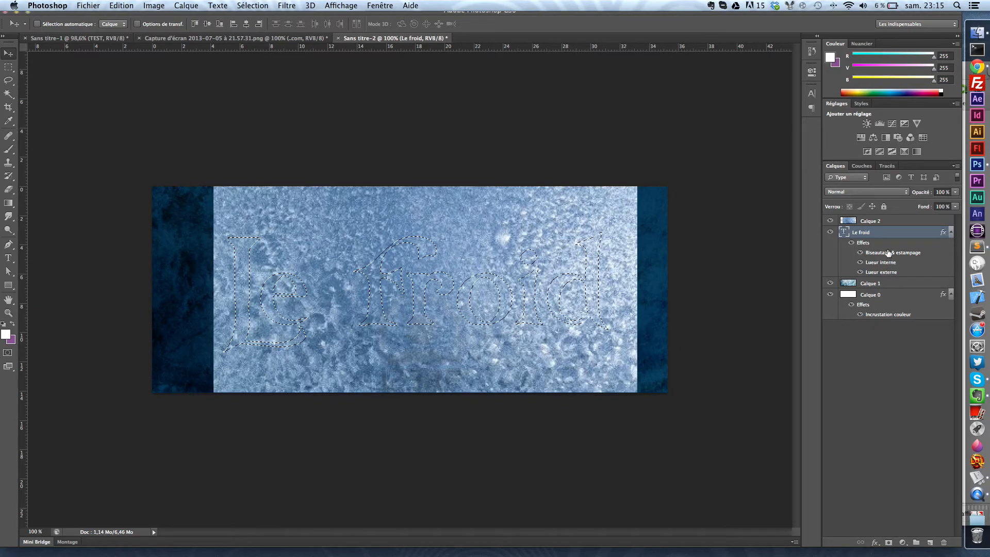
pyautogui.click(886, 222)
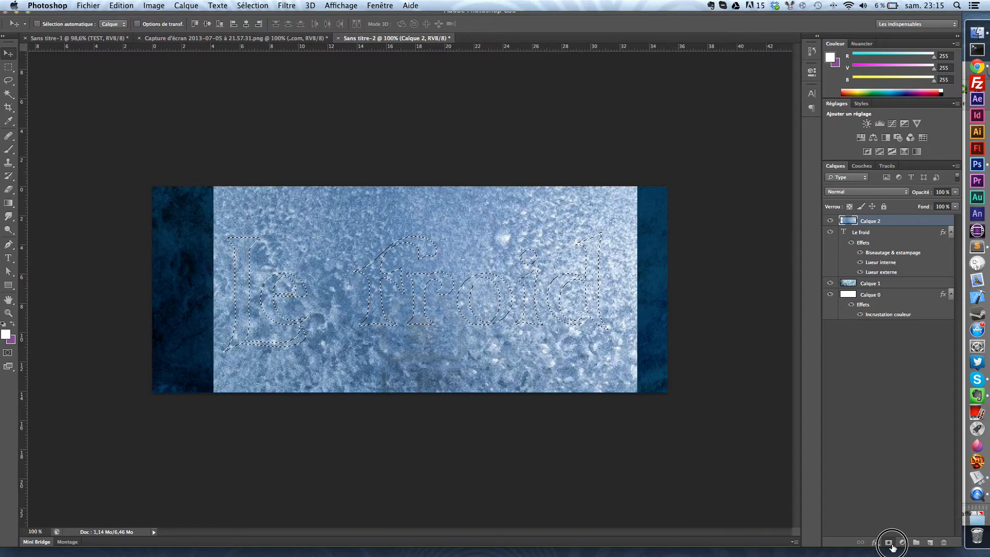
pyautogui.click(890, 542)
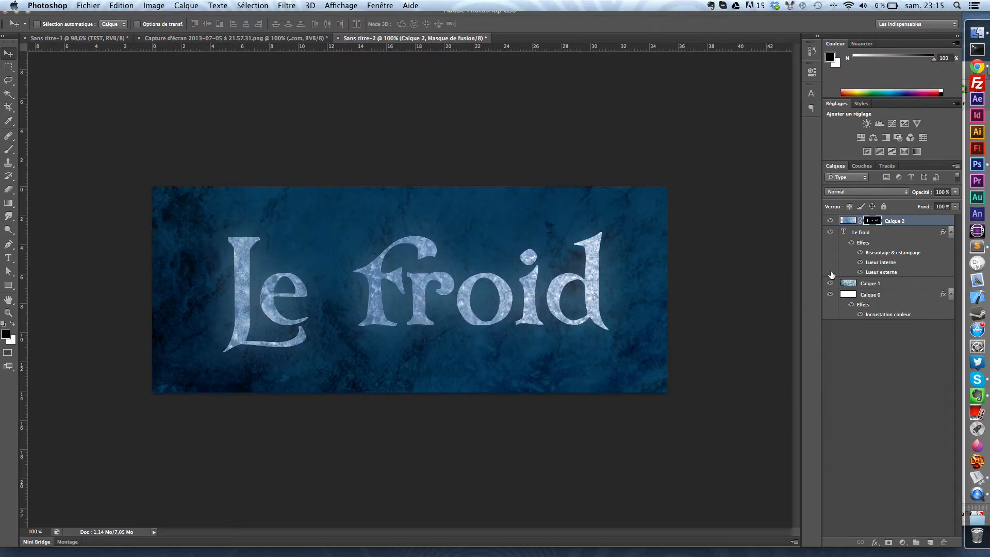
# - Set the Calque 2 layer's blend mode to Incrustation and its opacity to 84 %, and duplicate the layer
pyautogui.click(867, 192)
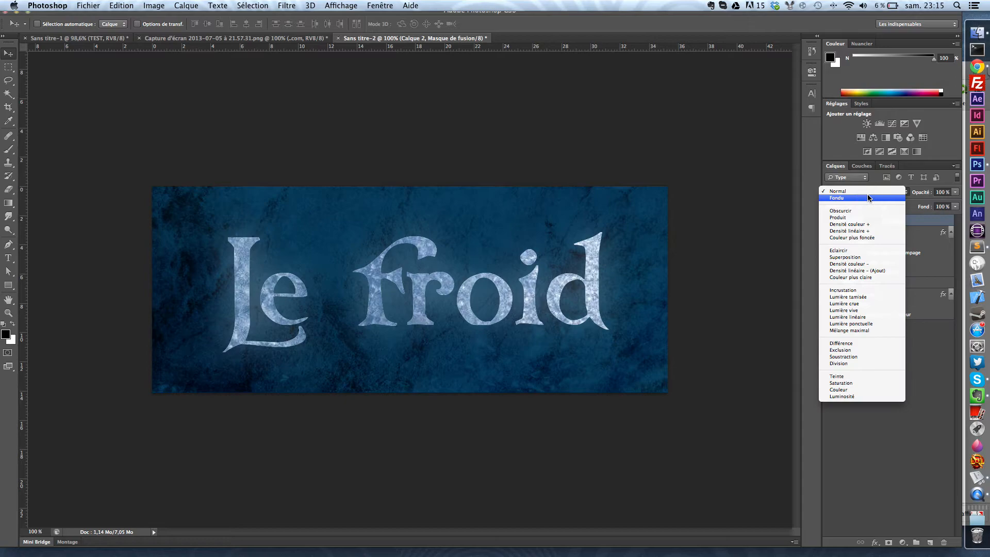
pyautogui.click(864, 290)
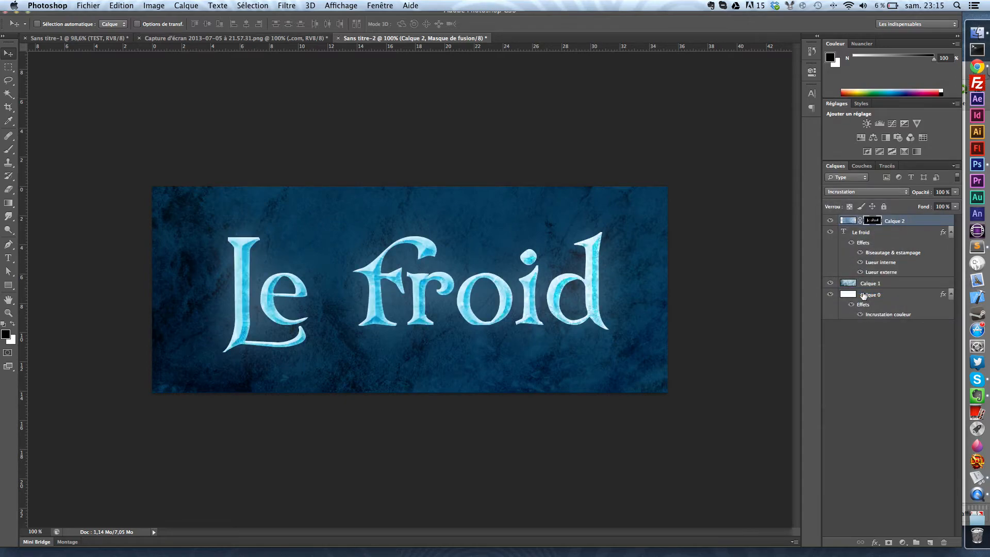
pyautogui.moveTo(924, 193); pyautogui.dragTo(914, 194)
pyautogui.press('super+j')
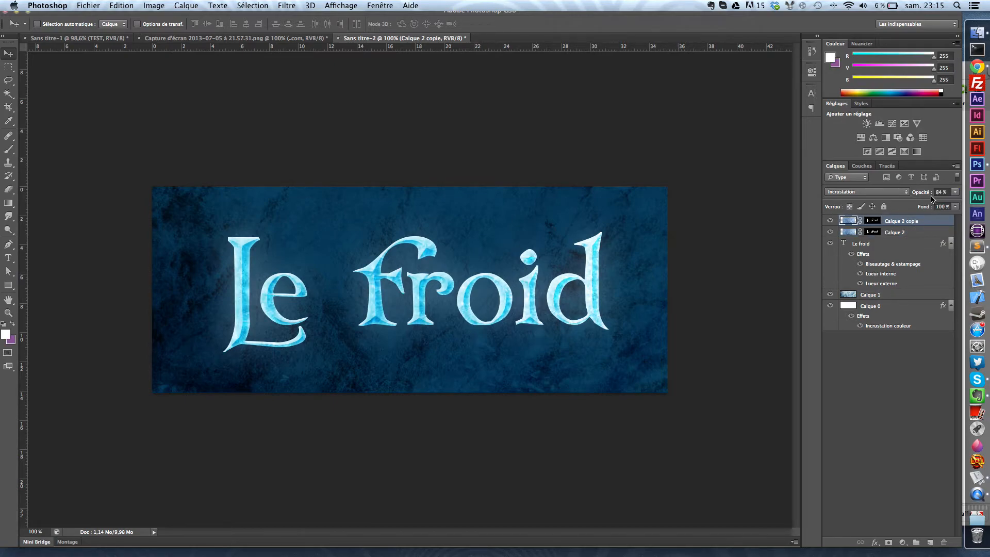
pyautogui.click(270, 4)
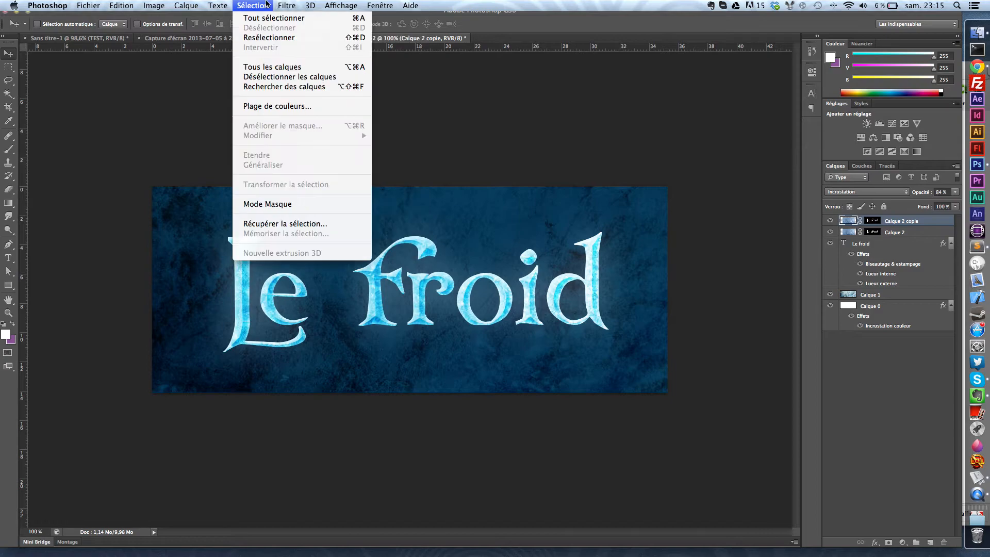
pyautogui.moveTo(287, 5)
pyautogui.moveTo(335, 148)
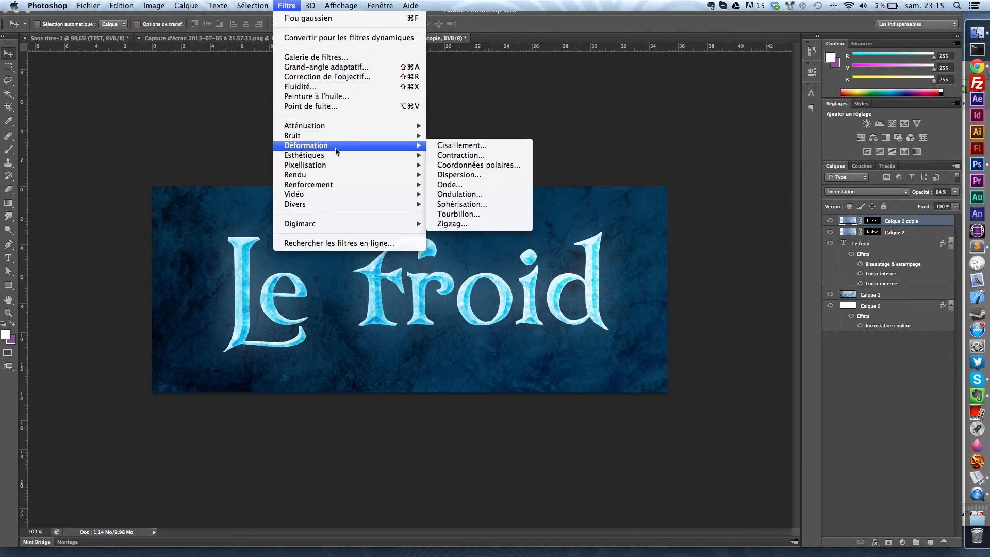
pyautogui.moveTo(344, 128)
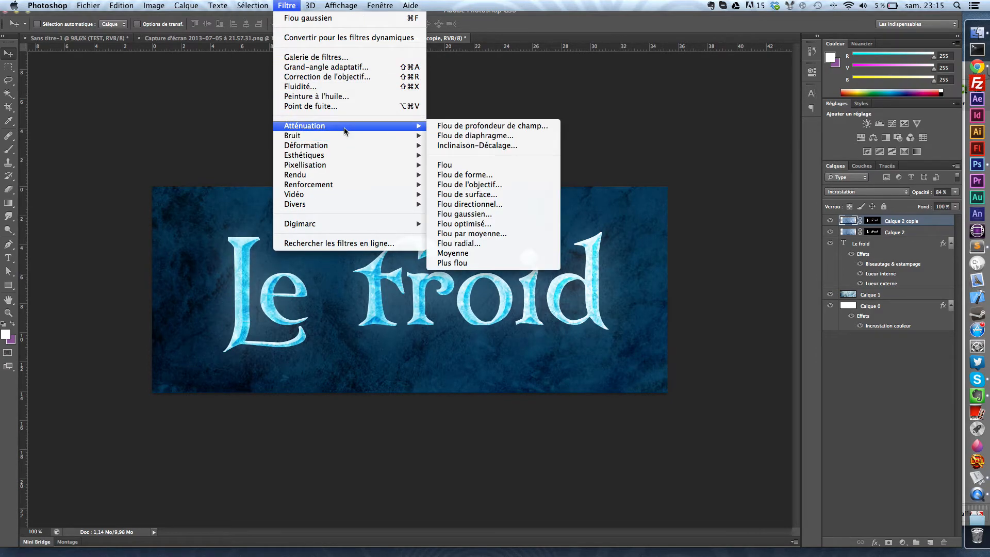
pyautogui.click(467, 213)
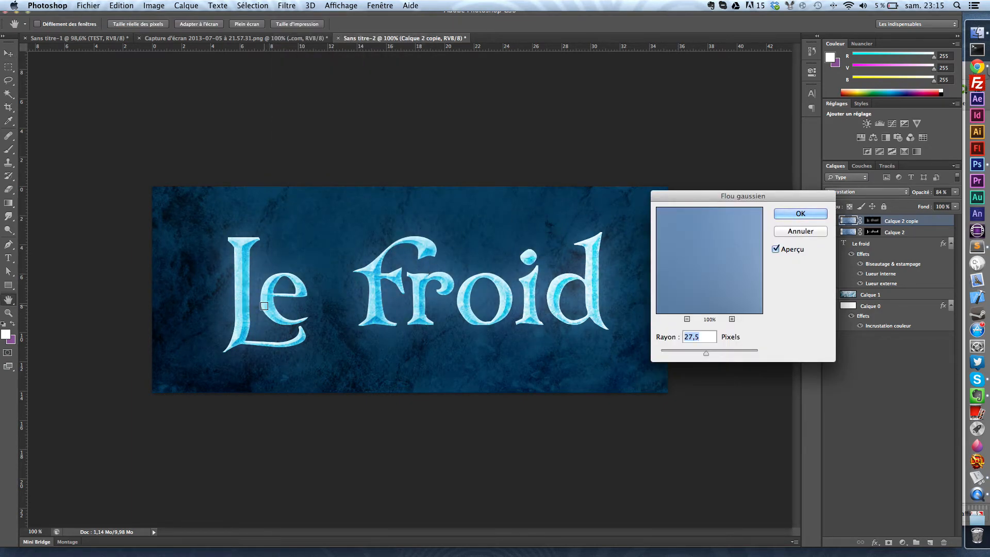
pyautogui.moveTo(705, 352); pyautogui.dragTo(710, 354)
pyautogui.click(811, 234)
# - Apply a Gaussian blur (Flou gaussien) with a 23,3-pixel radius to the layer mask of Calque 2 copie
pyautogui.click(869, 221)
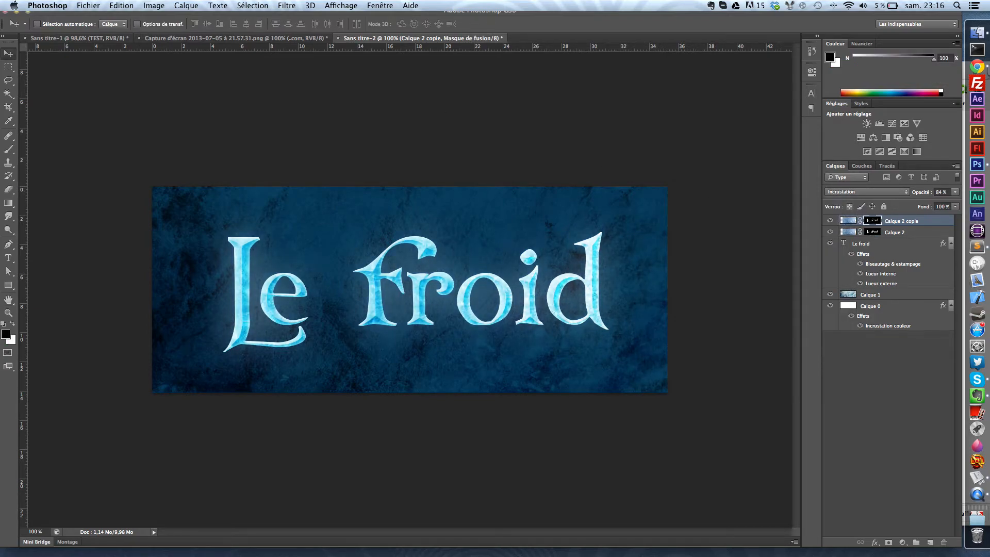
pyautogui.click(253, 5)
pyautogui.moveTo(287, 5)
pyautogui.moveTo(328, 127)
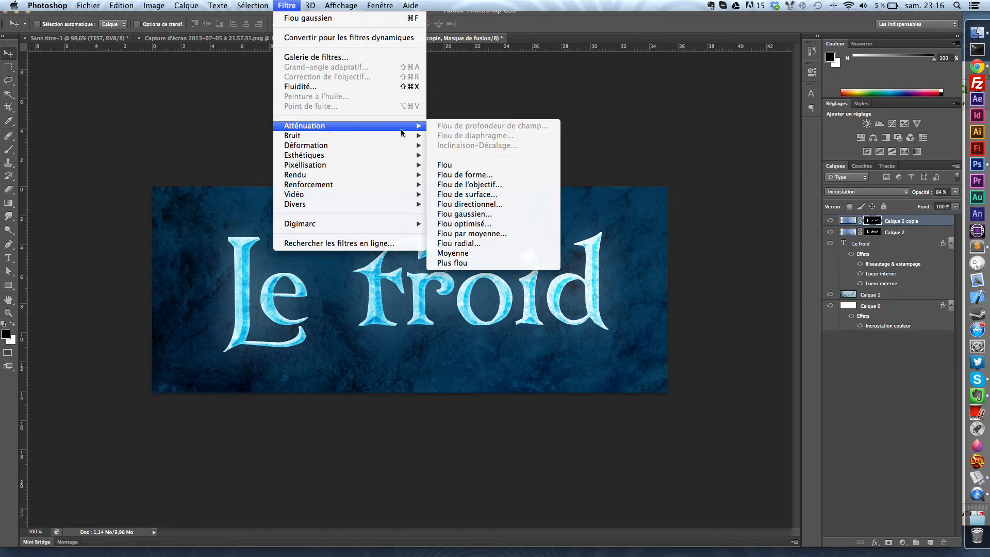
pyautogui.click(525, 215)
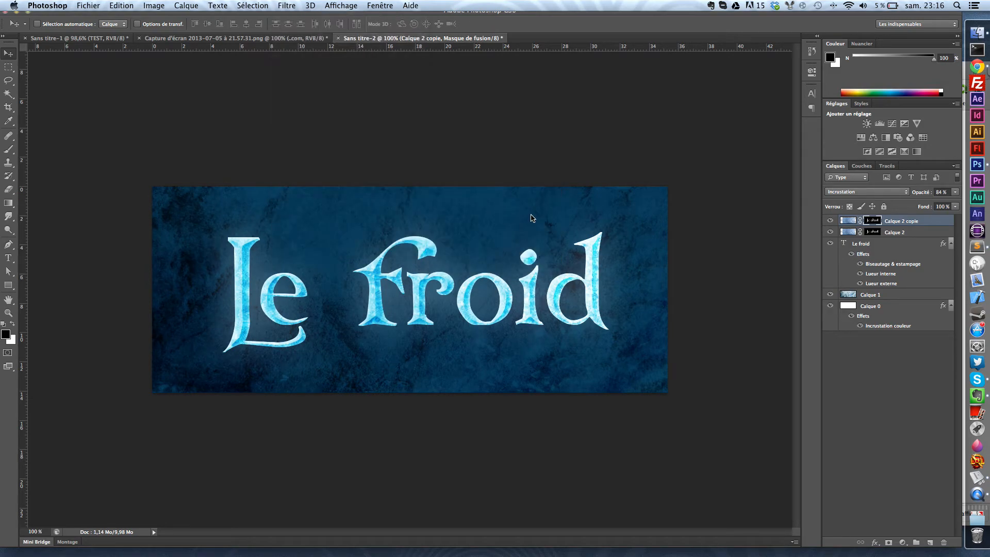
pyautogui.moveTo(698, 351); pyautogui.dragTo(704, 351)
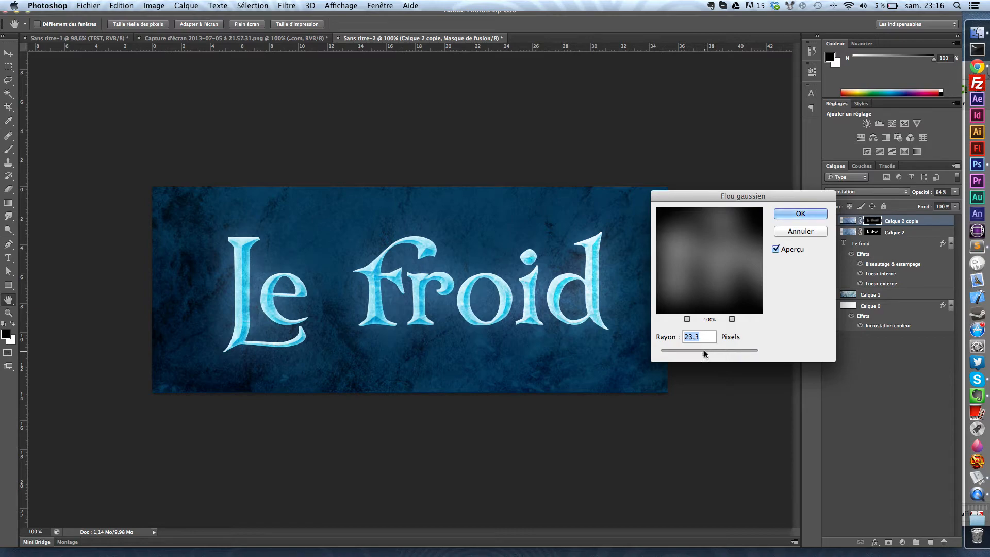
pyautogui.click(800, 213)
# - Inspect the lettering up close, disable the layer mask on Calque 2 copie and return to actual pixel size
pyautogui.press('z')
pyautogui.click(494, 296)
pyautogui.moveTo(494, 296); pyautogui.dragTo(540, 297)
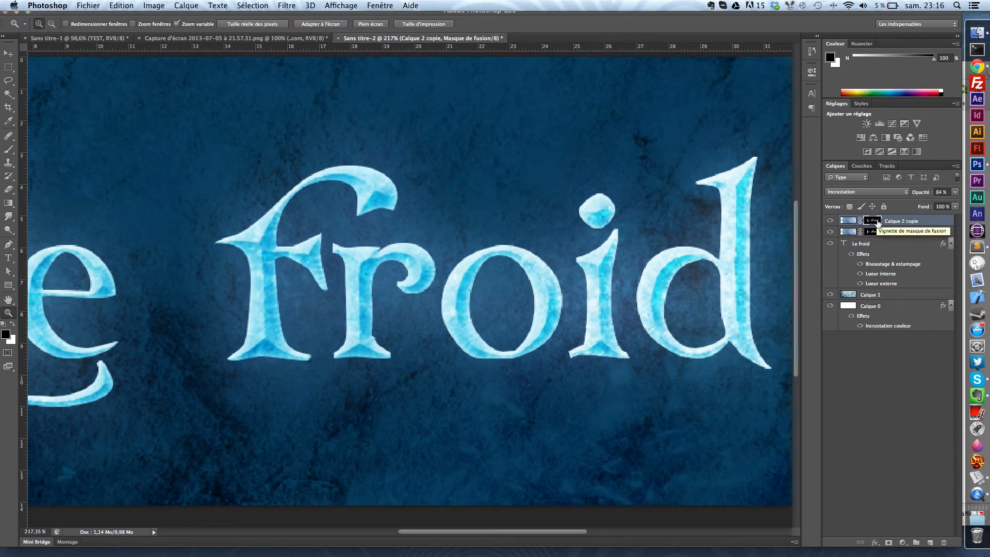
pyautogui.rightClick(878, 223)
pyautogui.click(872, 225)
pyautogui.click(266, 25)
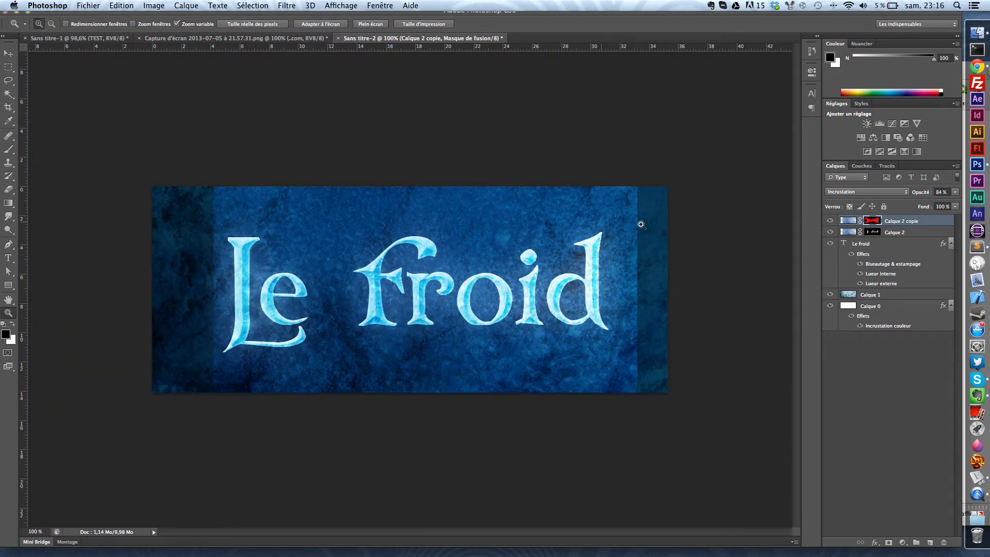
# - Erase the frost texture on Calque 2 copie around the outer areas of the lettering and set the layer's opacity to 44 %
pyautogui.click(854, 222)
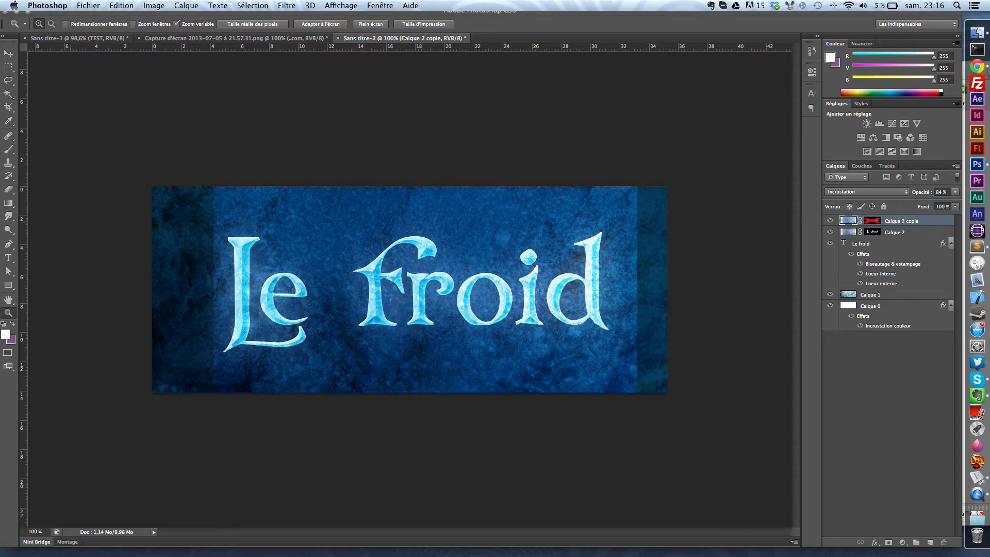
pyautogui.click(9, 189)
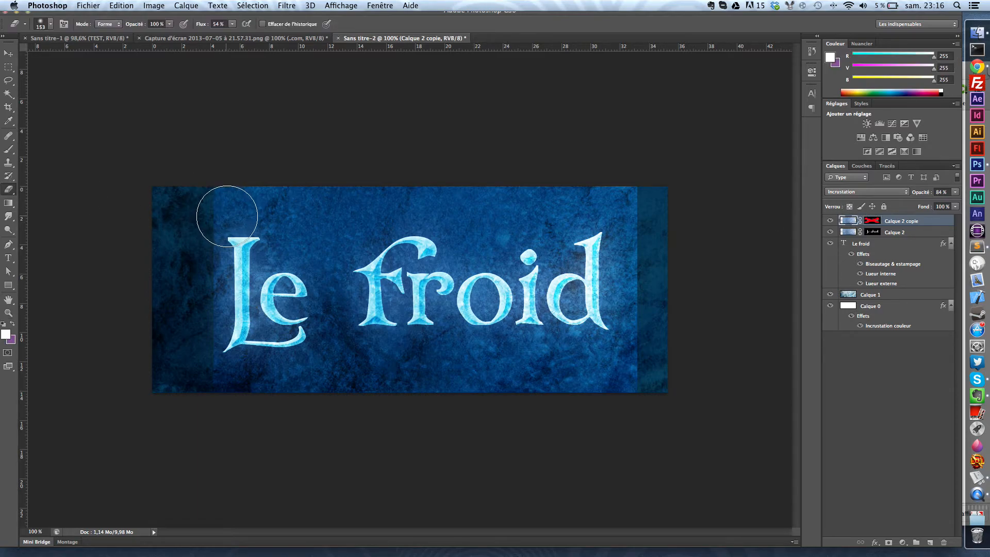
pyautogui.moveTo(227, 211)
pyautogui.mouseDown()
pyautogui.moveTo(277, 201)
pyautogui.moveTo(277, 218)
pyautogui.moveTo(308, 206)
pyautogui.moveTo(341, 334)
pyautogui.moveTo(336, 311)
pyautogui.moveTo(328, 384)
pyautogui.moveTo(226, 383)
pyautogui.moveTo(252, 380)
pyautogui.moveTo(218, 351)
pyautogui.moveTo(203, 281)
pyautogui.moveTo(298, 458)
pyautogui.moveTo(411, 367)
pyautogui.moveTo(642, 372)
pyautogui.moveTo(630, 368)
pyautogui.moveTo(634, 273)
pyautogui.moveTo(620, 193)
pyautogui.moveTo(611, 218)
pyautogui.moveTo(586, 178)
pyautogui.moveTo(556, 221)
pyautogui.moveTo(517, 206)
pyautogui.moveTo(435, 207)
pyautogui.moveTo(375, 193)
pyautogui.moveTo(338, 224)
pyautogui.moveTo(381, 209)
pyautogui.moveTo(508, 200)
pyautogui.moveTo(493, 225)
pyautogui.moveTo(462, 409)
pyautogui.moveTo(449, 377)
pyautogui.moveTo(388, 376)
pyautogui.moveTo(476, 383)
pyautogui.moveTo(629, 361)
pyautogui.mouseUp()
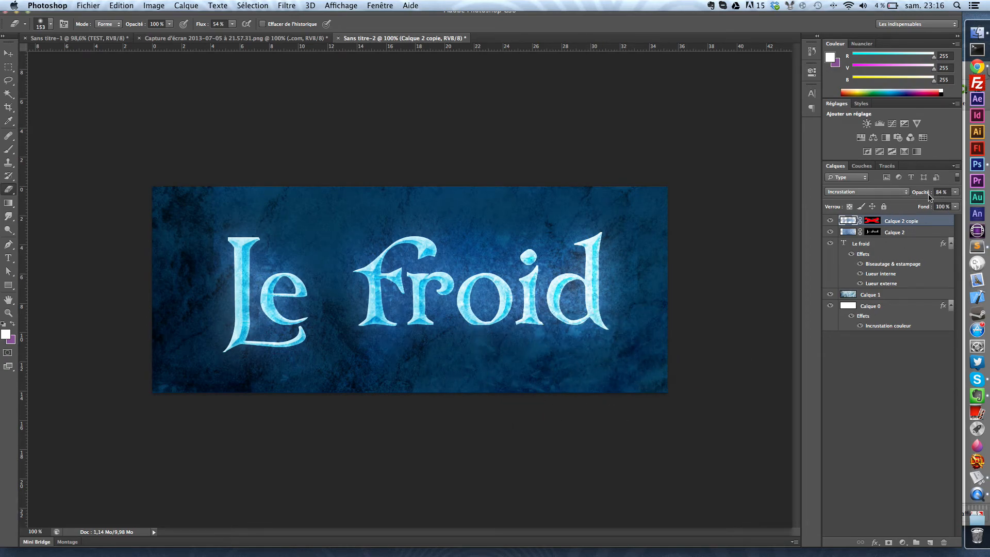
pyautogui.moveTo(927, 193); pyautogui.dragTo(893, 195)
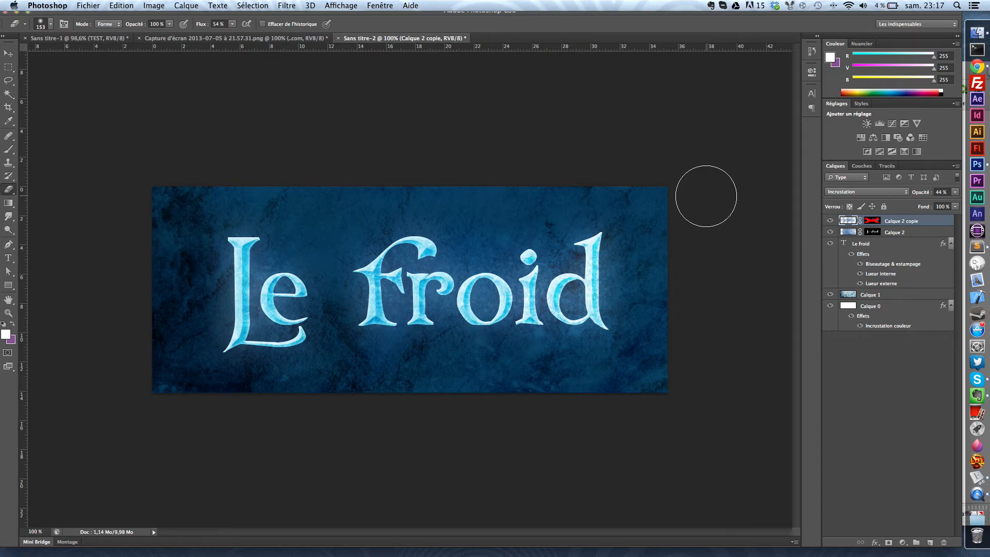
# - Switch to Chrome and open conceptiony.com in place of the frost texture image
pyautogui.click(968, 66)
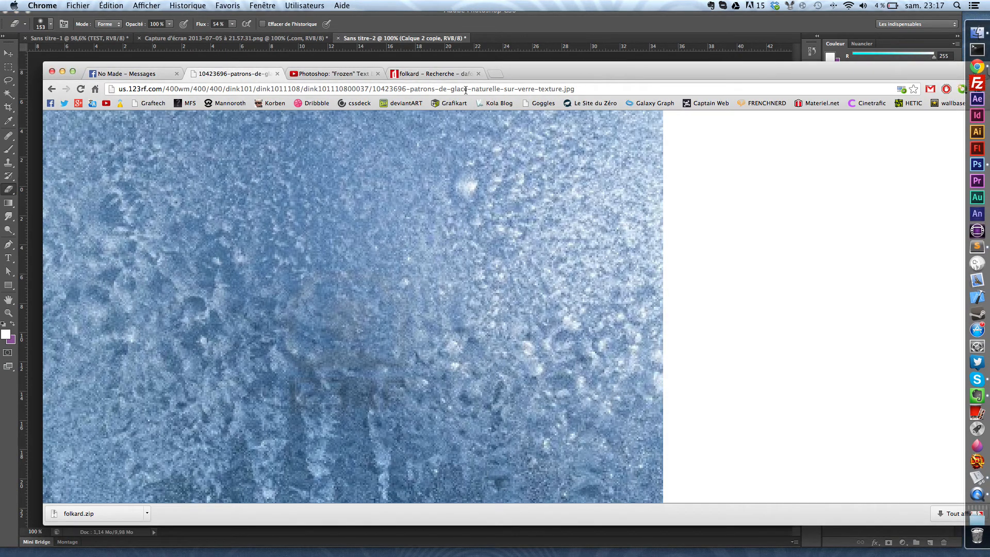
pyautogui.click(532, 88)
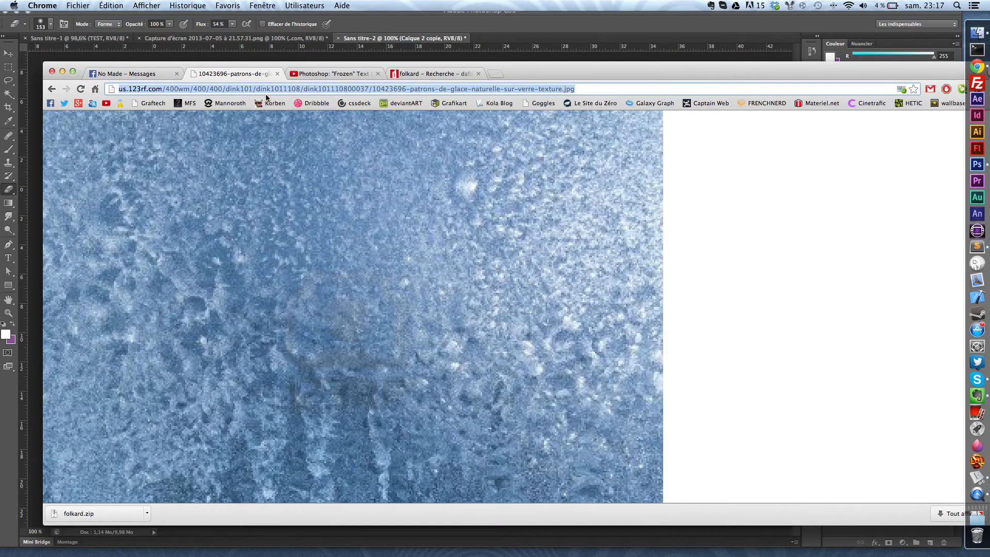
pyautogui.write('conceptiony.com')
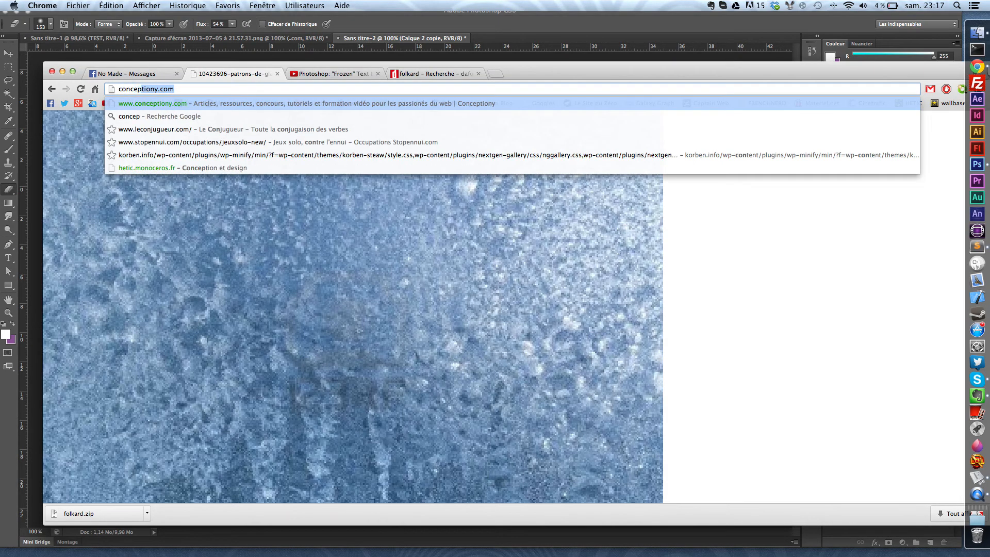
pyautogui.press('Return')
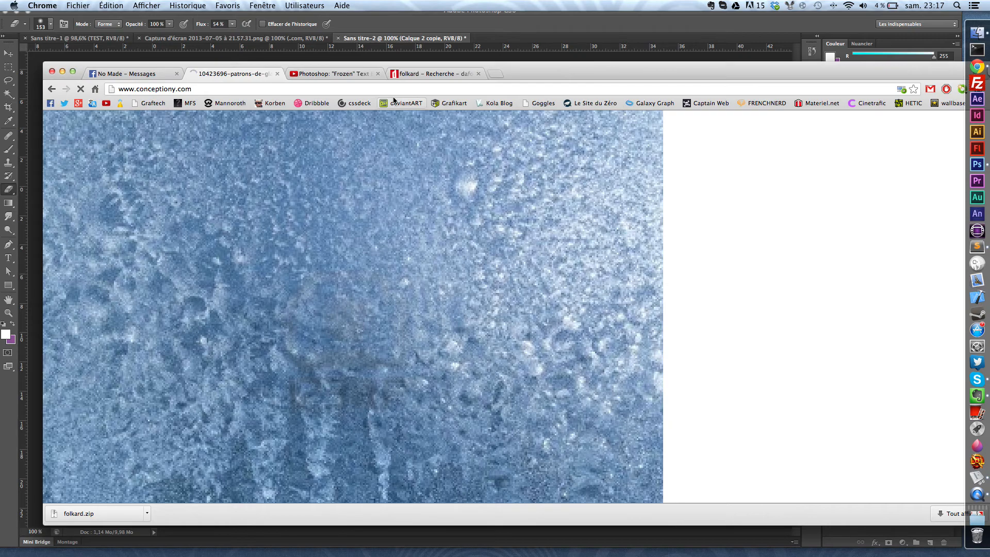